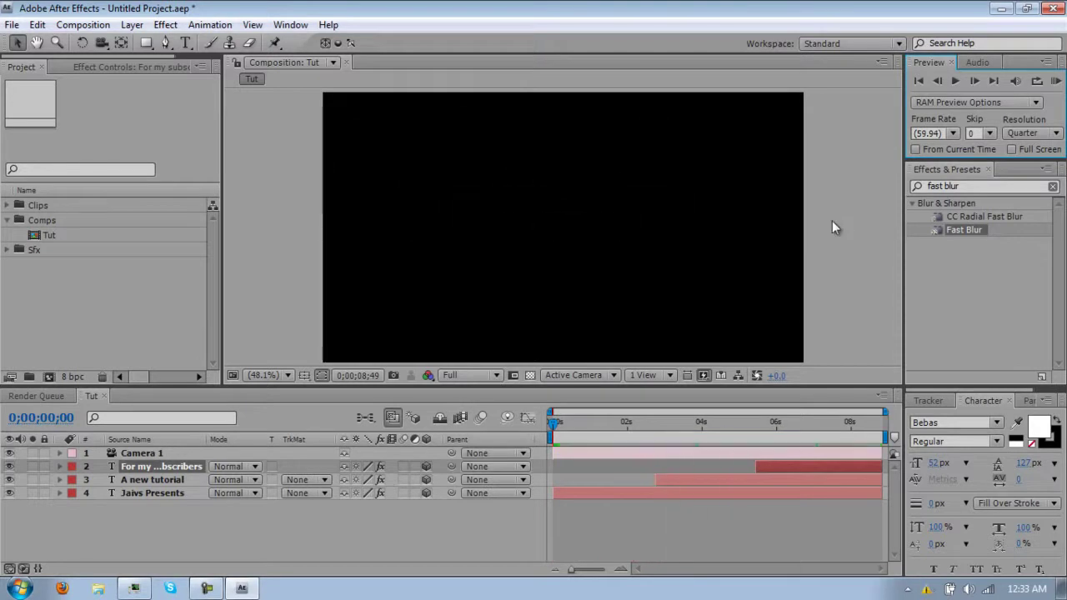
Stop the preview, create a 'Tutorial' comp lasting 0;00;10;00, and drag it into the Comps folder.
{"action": "key", "text": "space"}
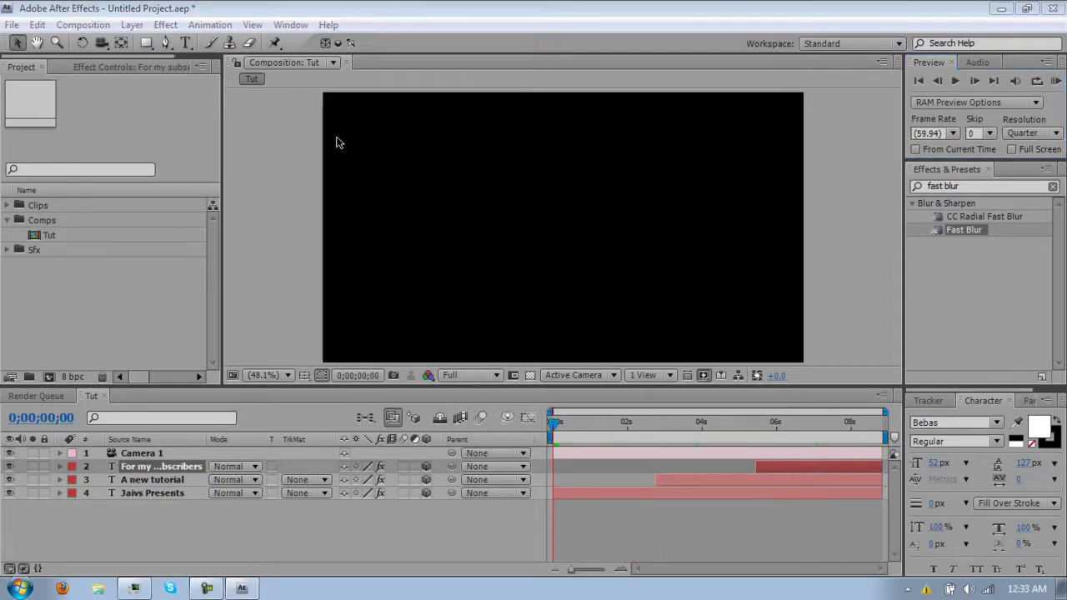
{"action": "left_click", "coordinate": [81, 28]}
{"action": "left_click", "coordinate": [84, 46]}
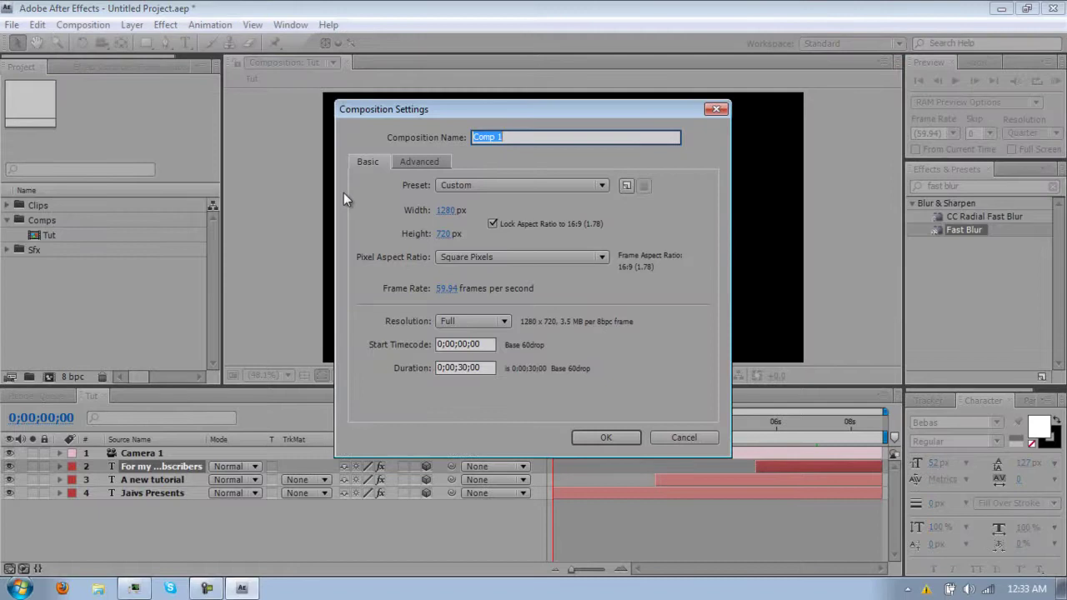
{"action": "type", "text": "Tutorial"}
{"action": "left_click", "coordinate": [473, 370]}
{"action": "key", "text": "BackSpace"}
{"action": "key", "text": "BackSpace"}
{"action": "key", "text": "BackSpace"}
{"action": "type", "text": "1"}
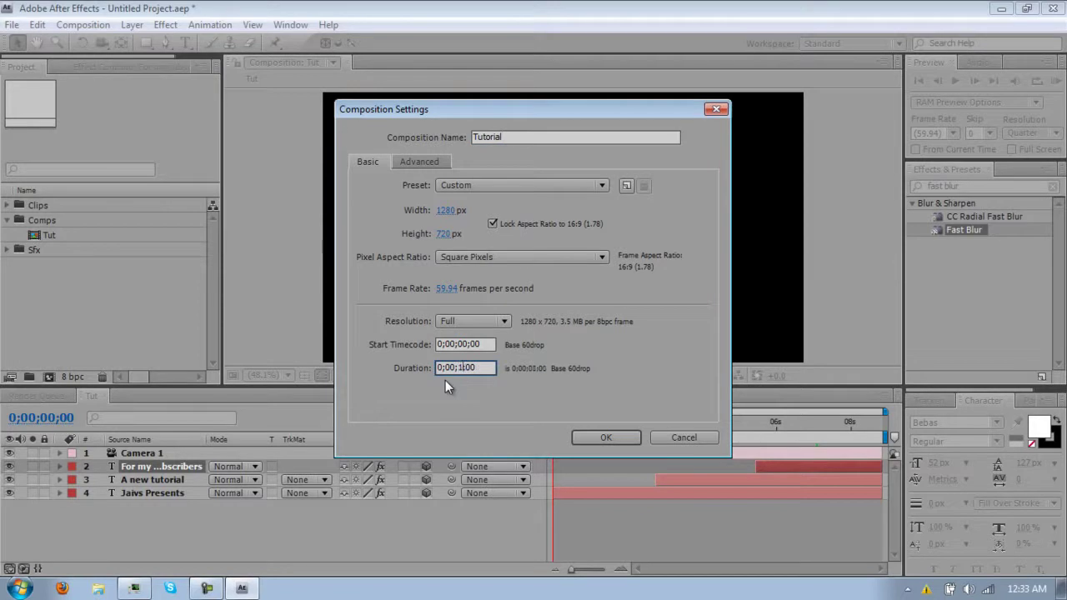
{"action": "type", "text": "0;00"}
{"action": "left_click", "coordinate": [590, 432]}
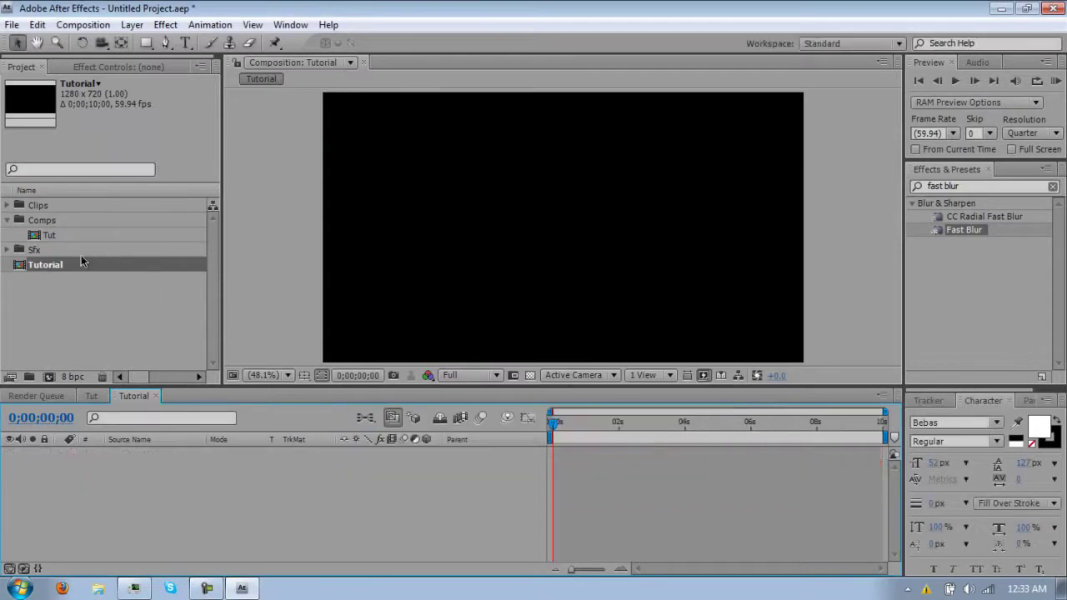
{"action": "left_click_drag", "start_coordinate": [50, 269], "coordinate": [58, 223]}
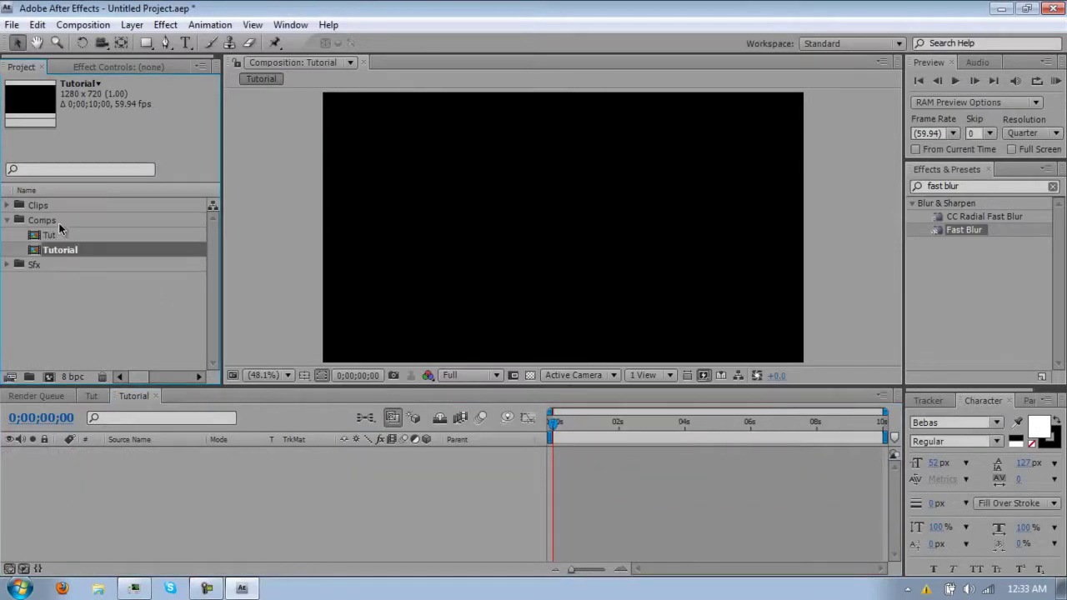
Add a new text layer to the Tutorial comp and type 'JAIVS PRESENTS'.
{"action": "left_click", "coordinate": [131, 25]}
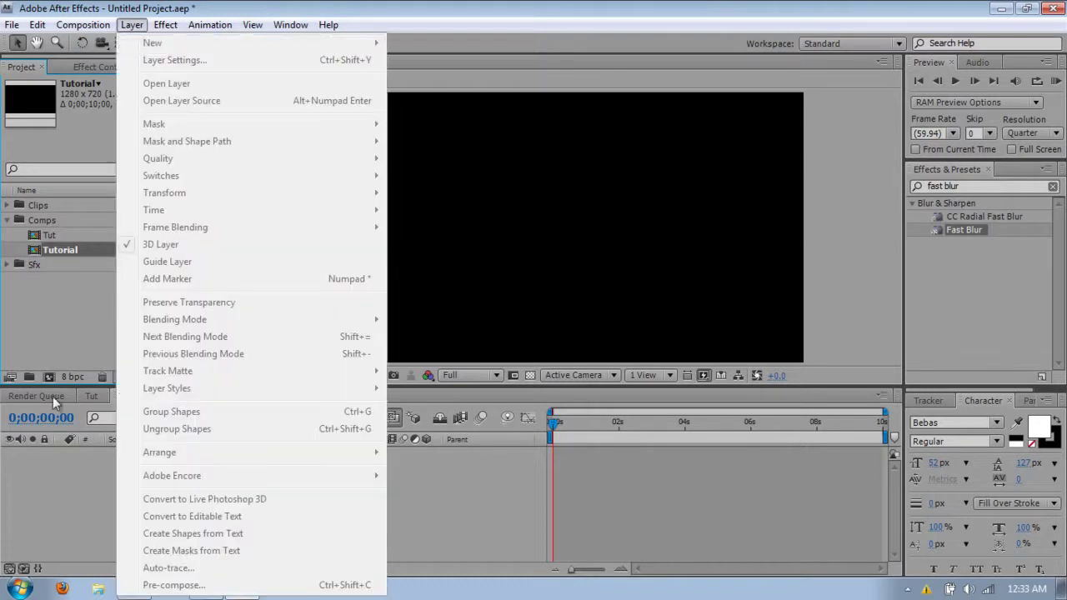
{"action": "left_click", "coordinate": [113, 205]}
{"action": "left_click", "coordinate": [131, 25]}
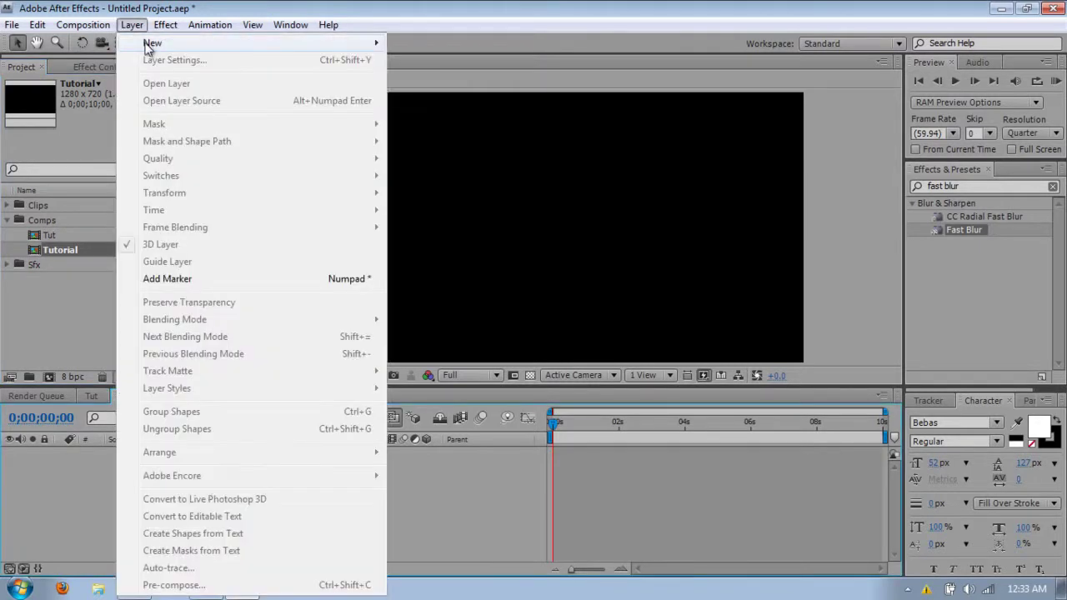
{"action": "mouse_move", "coordinate": [152, 43]}
{"action": "left_click", "coordinate": [427, 45]}
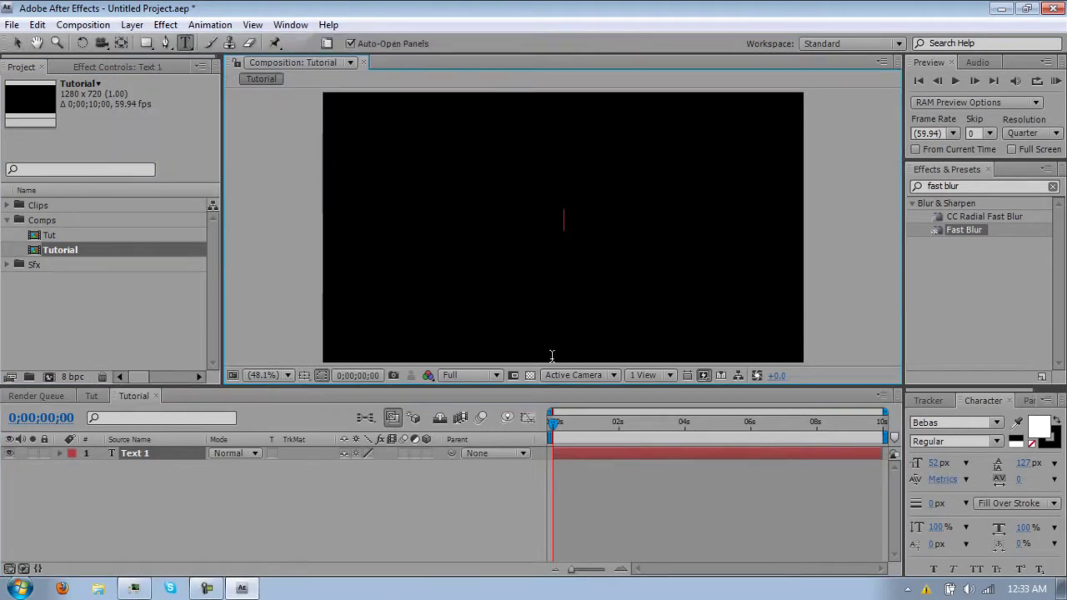
{"action": "type", "text": "JAIVS "}
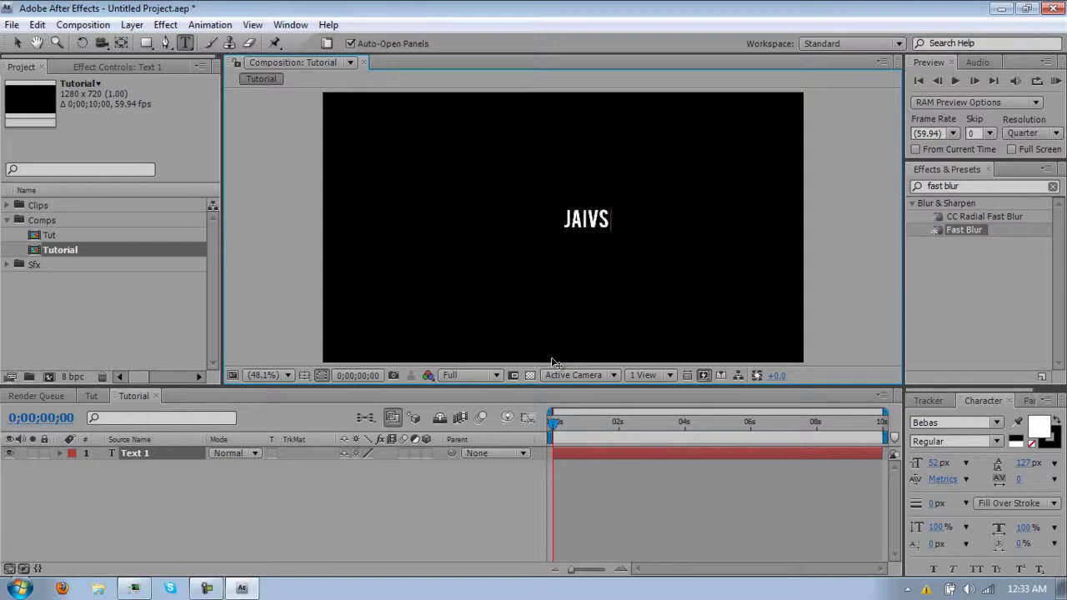
{"action": "type", "text": "PRESENTS"}
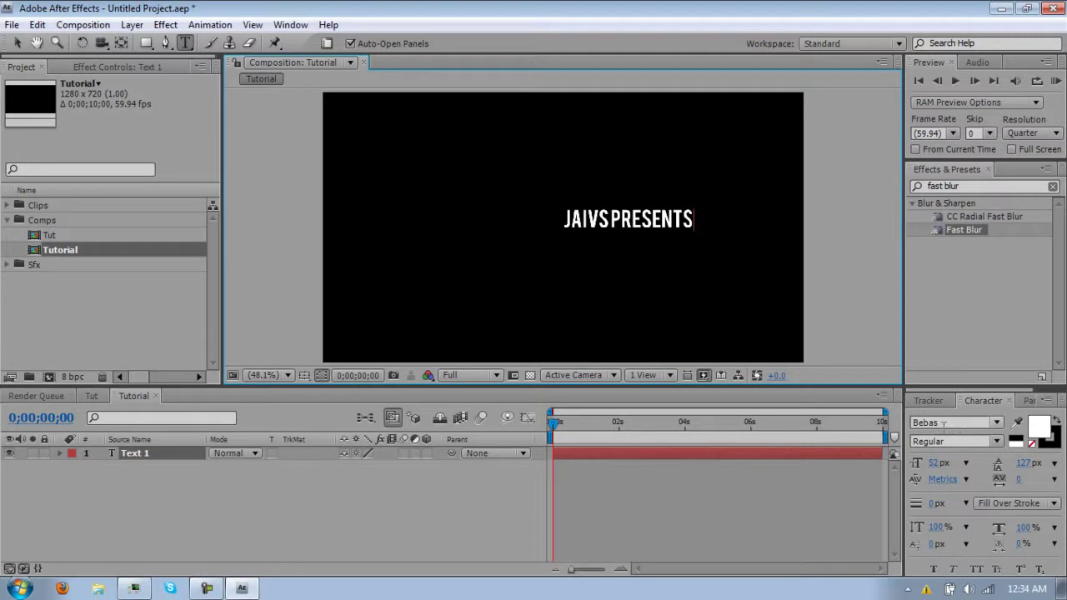
Select all the title text and change its font size to 58 px, after first trying 65.
{"action": "left_click", "coordinate": [939, 464]}
{"action": "left_click", "coordinate": [642, 450]}
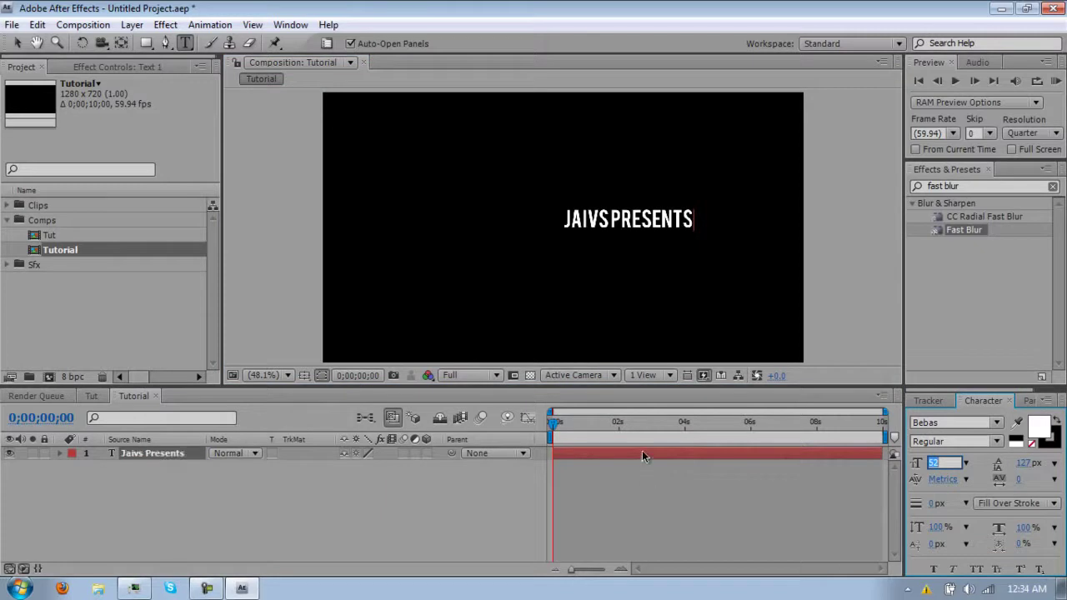
{"action": "double_click", "coordinate": [642, 450]}
{"action": "left_click", "coordinate": [938, 464]}
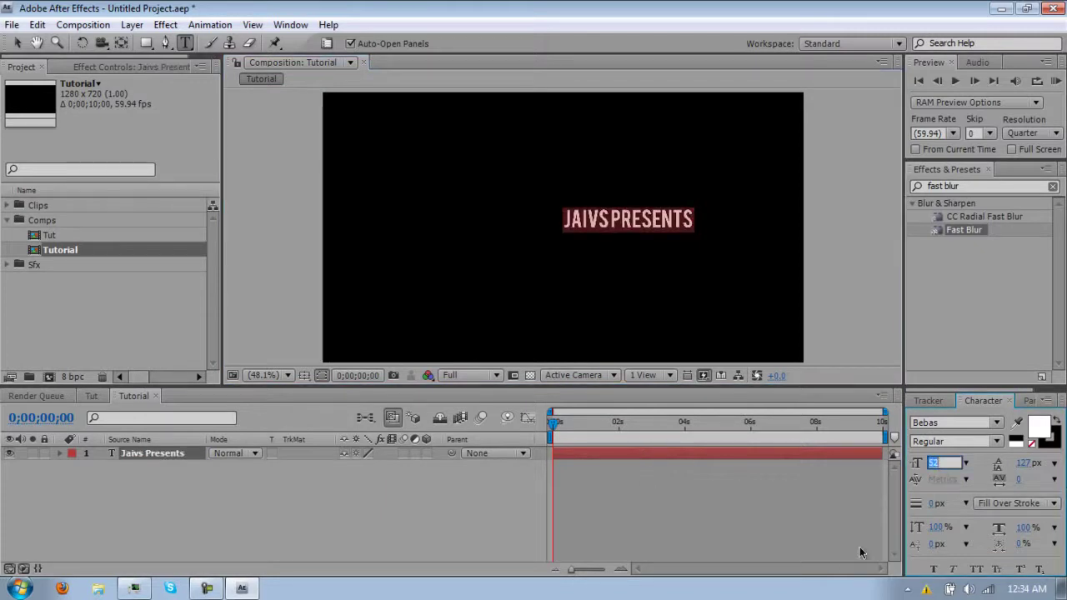
{"action": "key", "text": "BackSpace"}
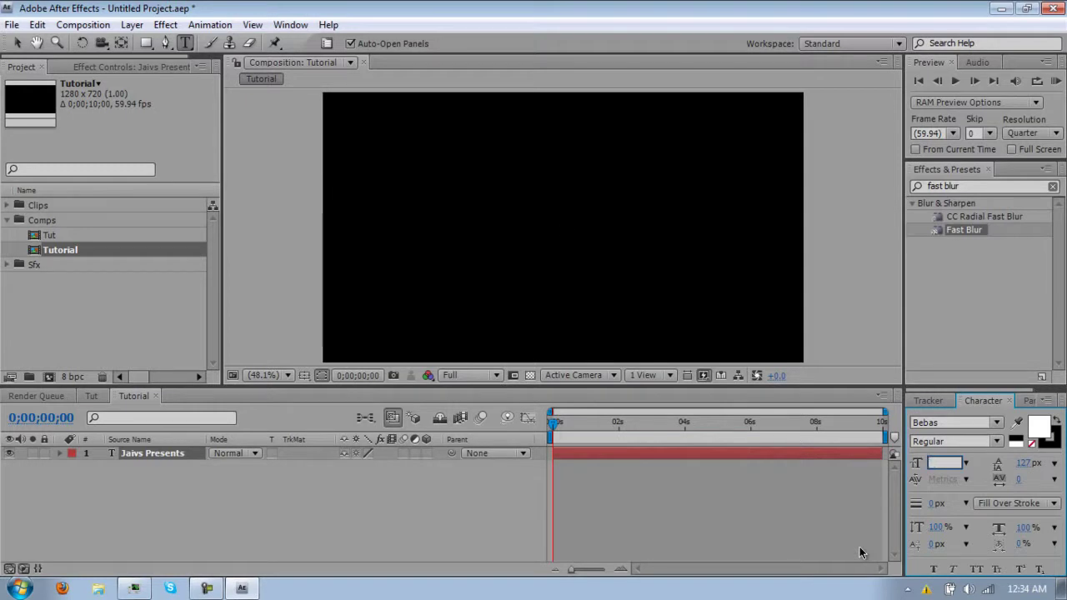
{"action": "type", "text": "65"}
{"action": "key", "text": "Return"}
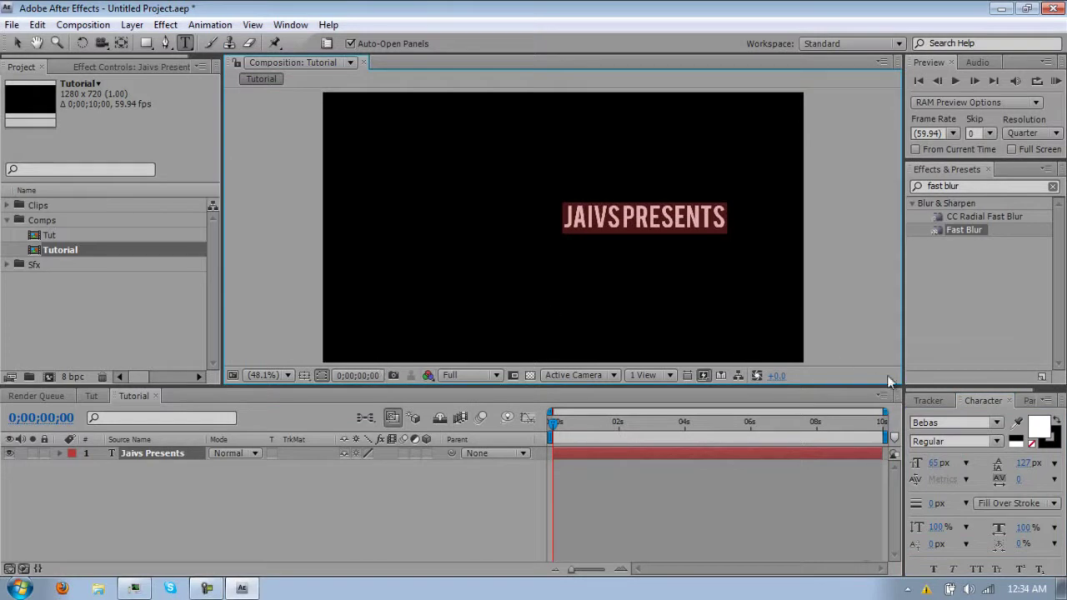
{"action": "left_click", "coordinate": [933, 464]}
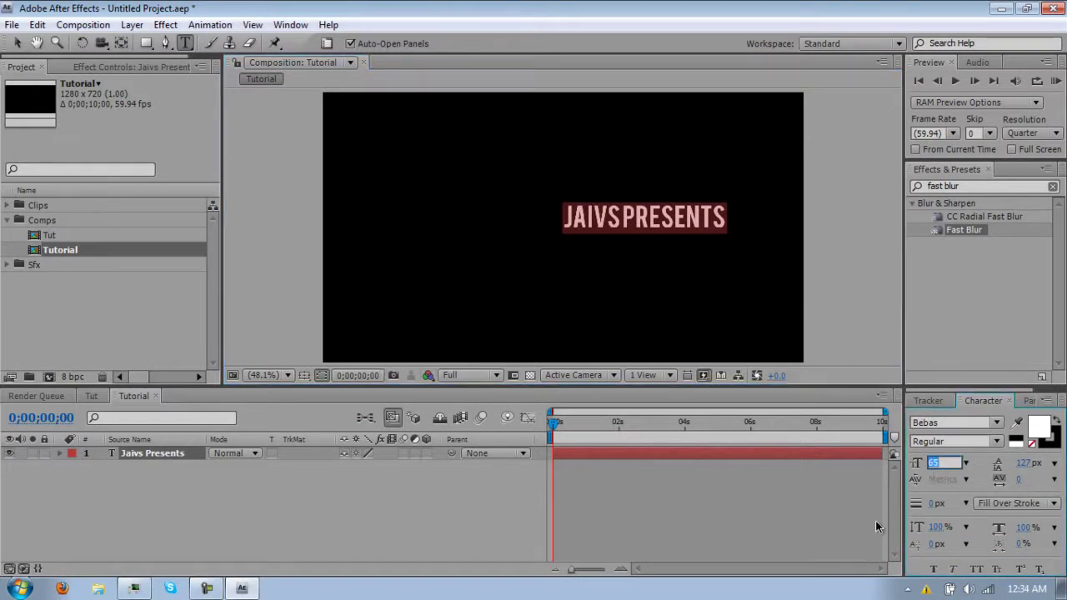
{"action": "type", "text": "58"}
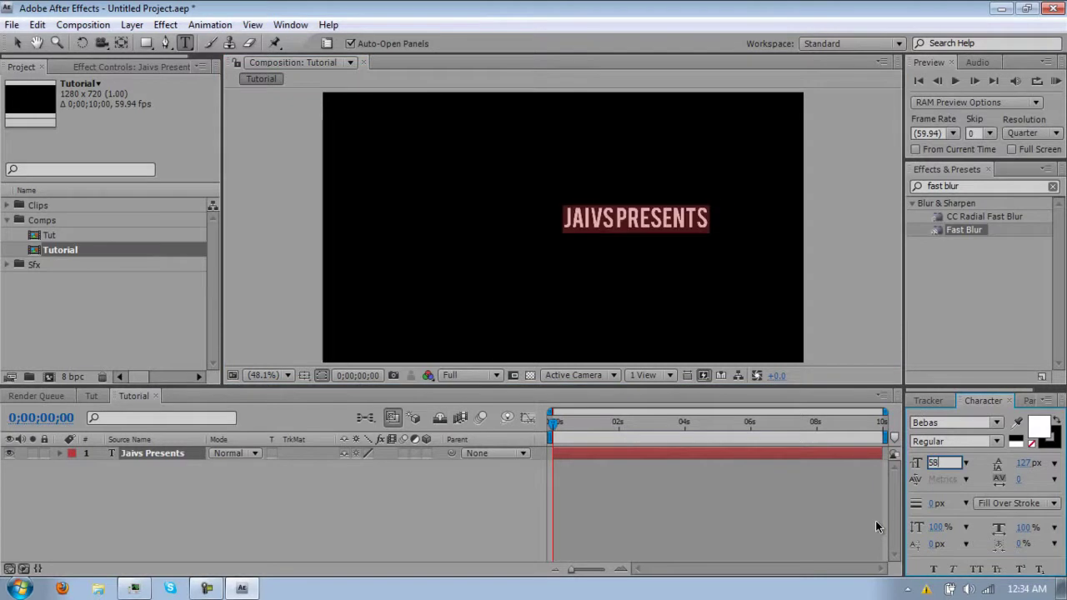
Show the Title/Action Safe guides and drag the title to the centre of the frame.
{"action": "left_click", "coordinate": [305, 376]}
{"action": "left_click", "coordinate": [349, 399]}
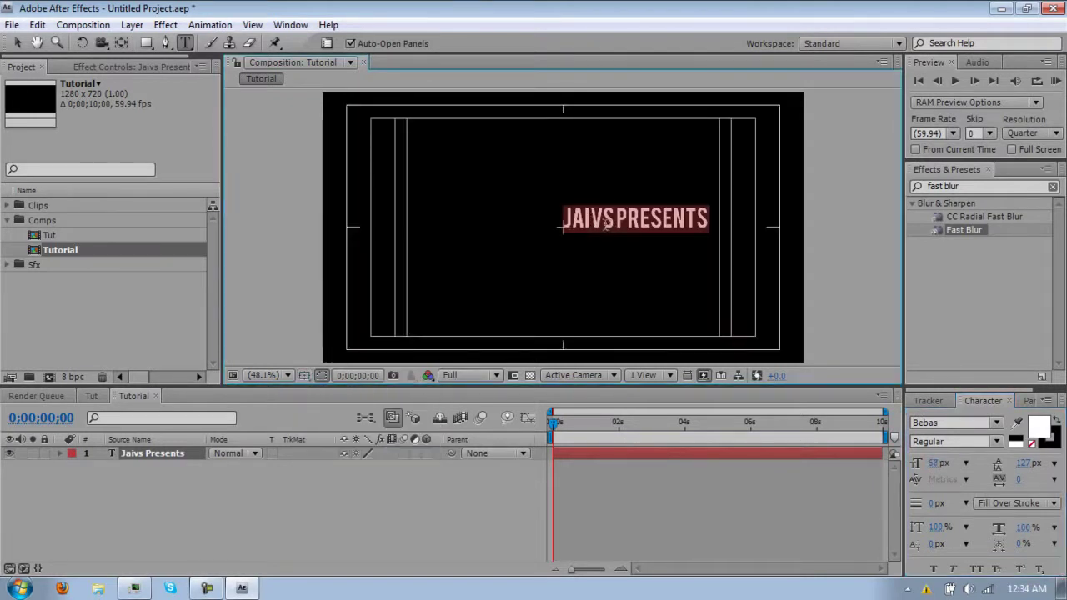
{"action": "left_click", "coordinate": [55, 61]}
{"action": "key", "text": "v"}
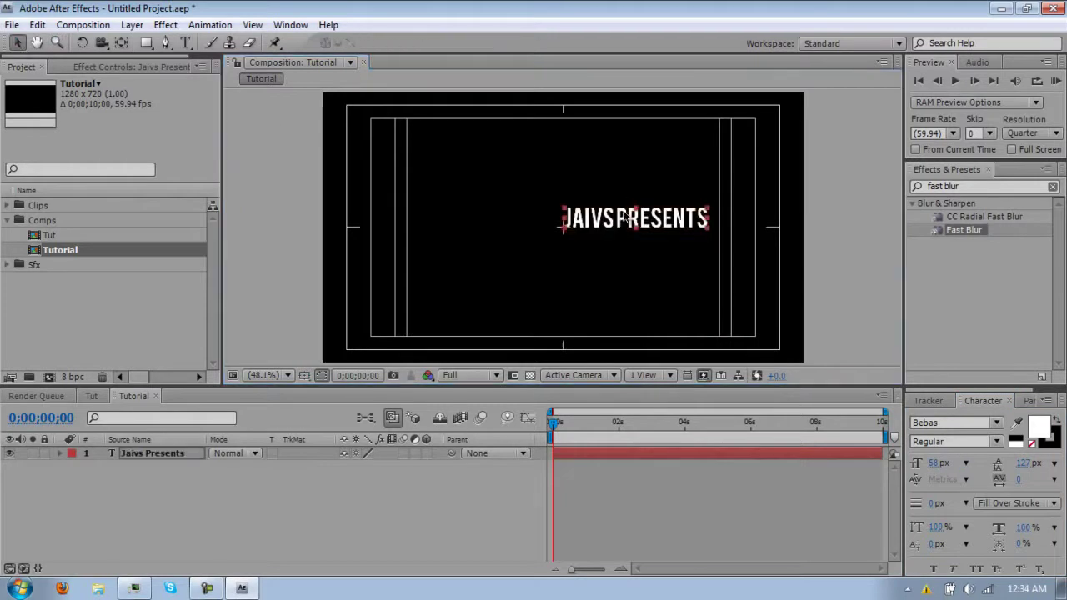
{"action": "left_click_drag", "start_coordinate": [602, 220], "coordinate": [567, 224]}
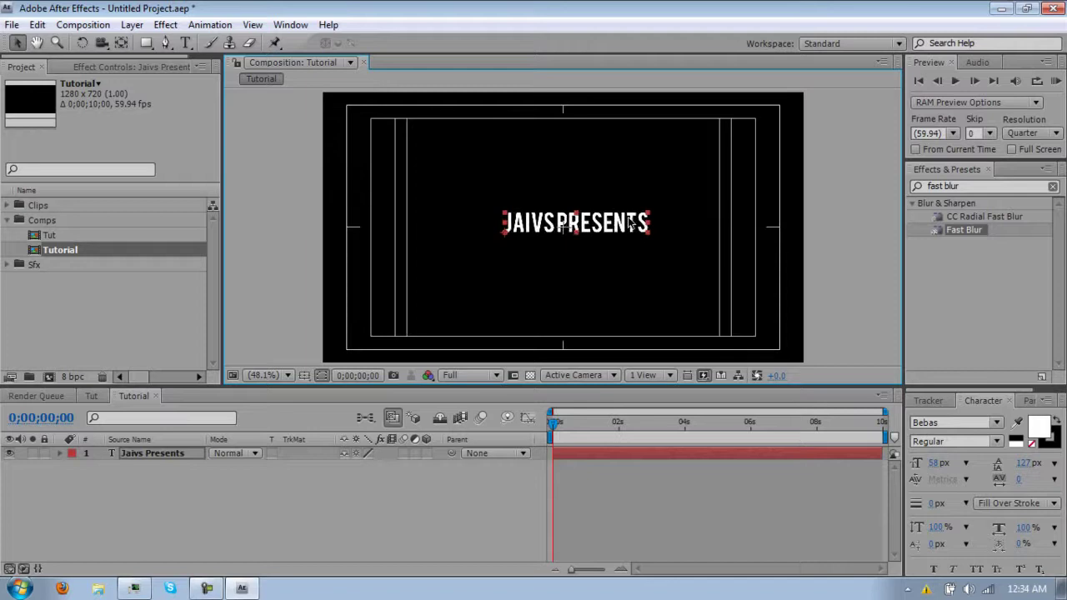
Hide the safe-area guides and add a Camera 1 layer with the 35mm preset.
{"action": "left_click", "coordinate": [303, 374]}
{"action": "left_click", "coordinate": [315, 390]}
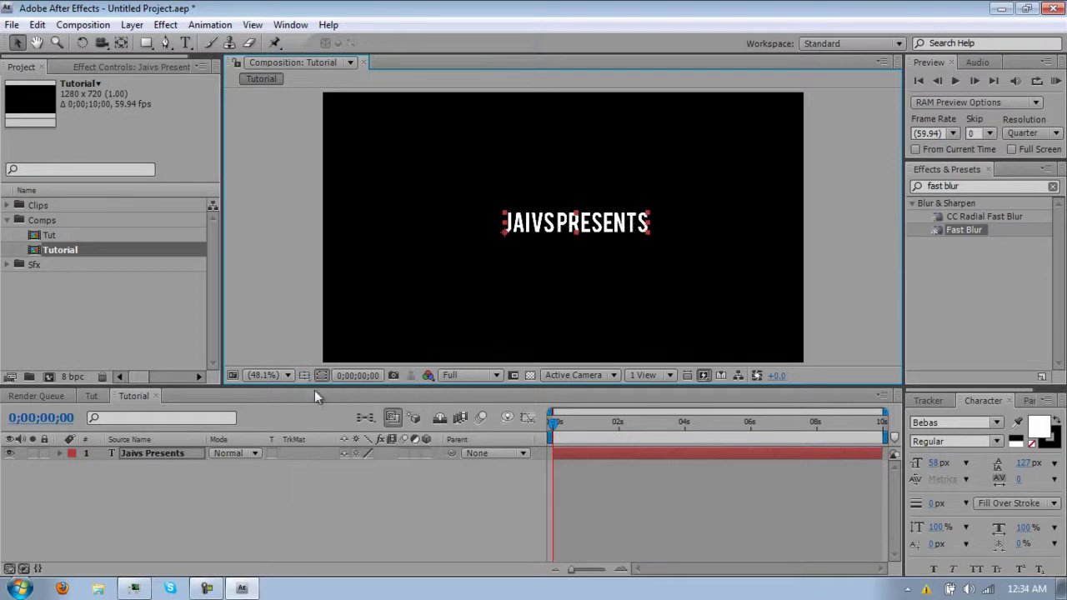
{"action": "left_click", "coordinate": [132, 24]}
{"action": "mouse_move", "coordinate": [350, 43]}
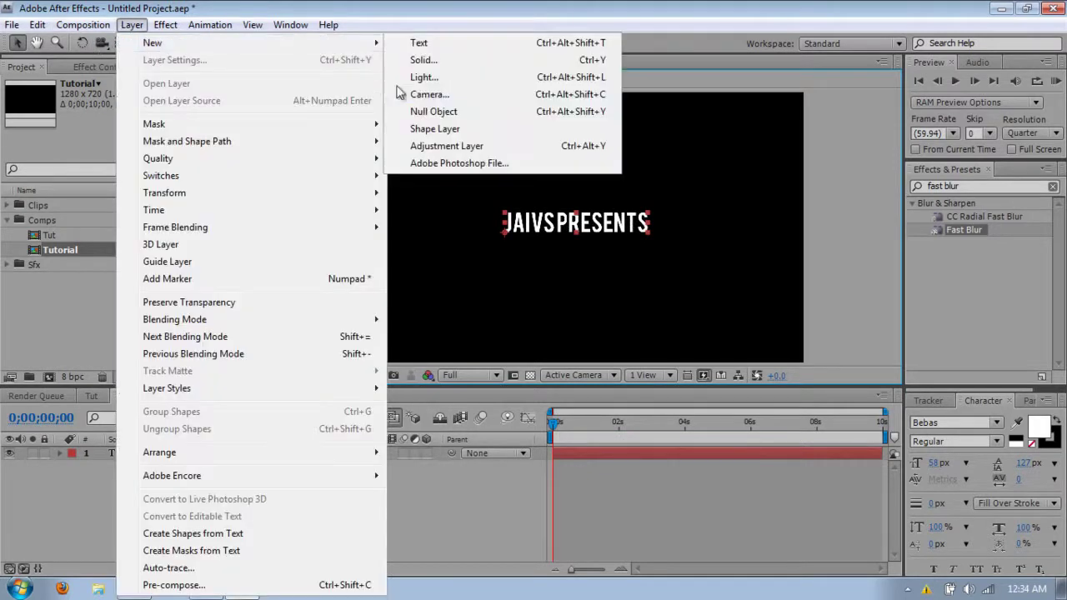
{"action": "left_click", "coordinate": [421, 94]}
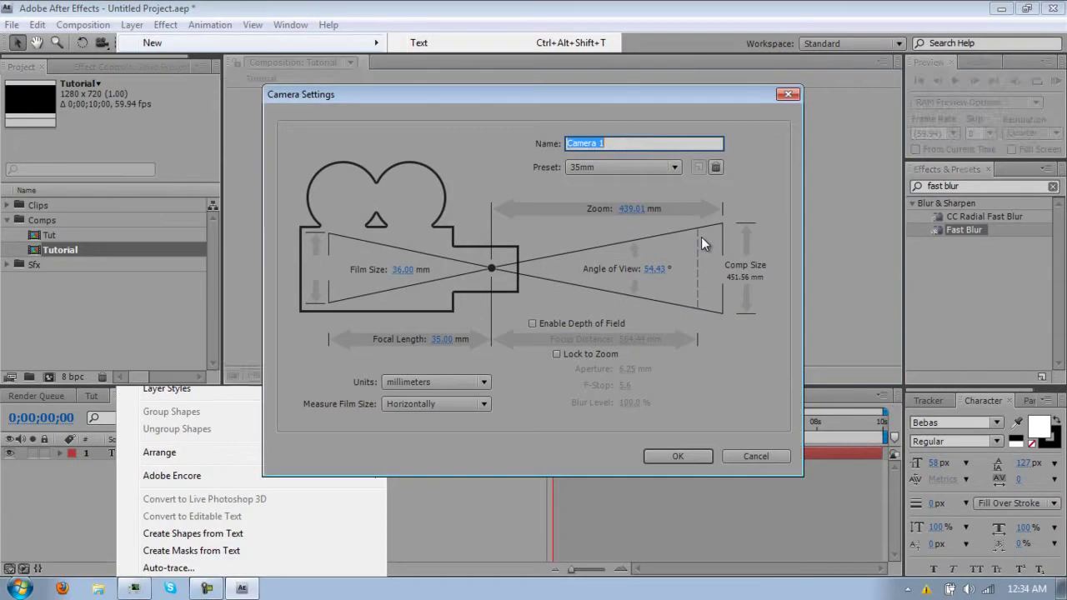
{"action": "left_click", "coordinate": [674, 167]}
{"action": "left_click", "coordinate": [613, 282]}
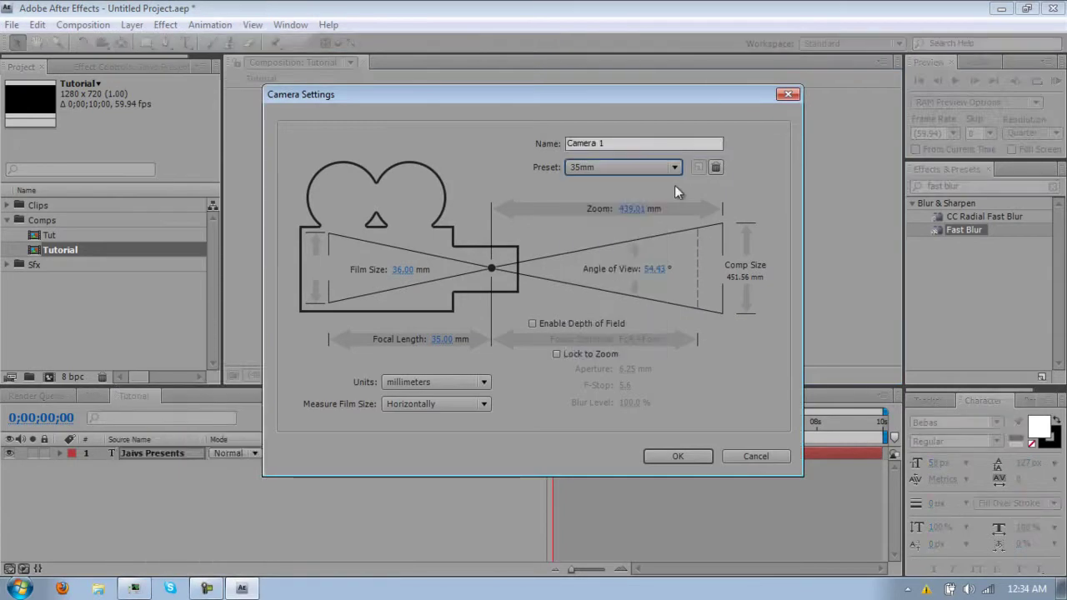
{"action": "left_click", "coordinate": [680, 458]}
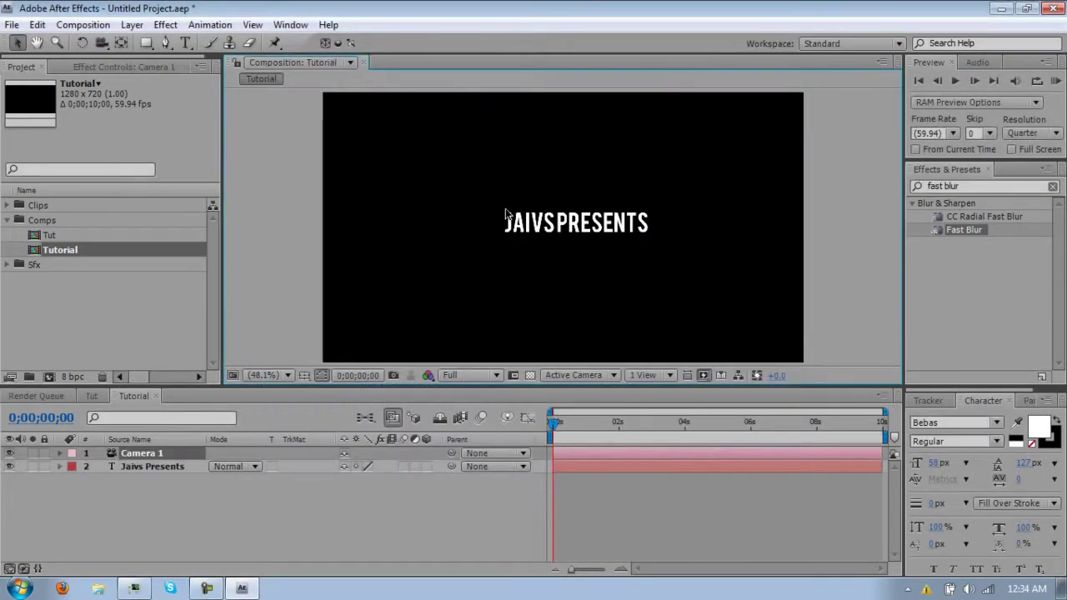
Turn on the 3D Layer switch for the Jaivs Presents layer.
{"action": "left_click", "coordinate": [152, 467]}
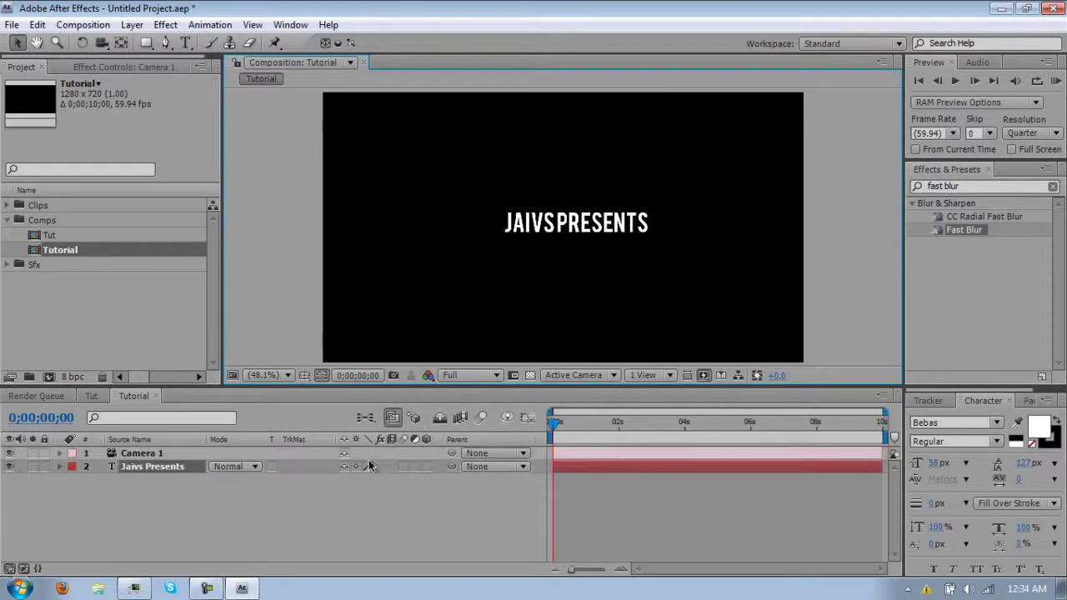
{"action": "left_click", "coordinate": [427, 467]}
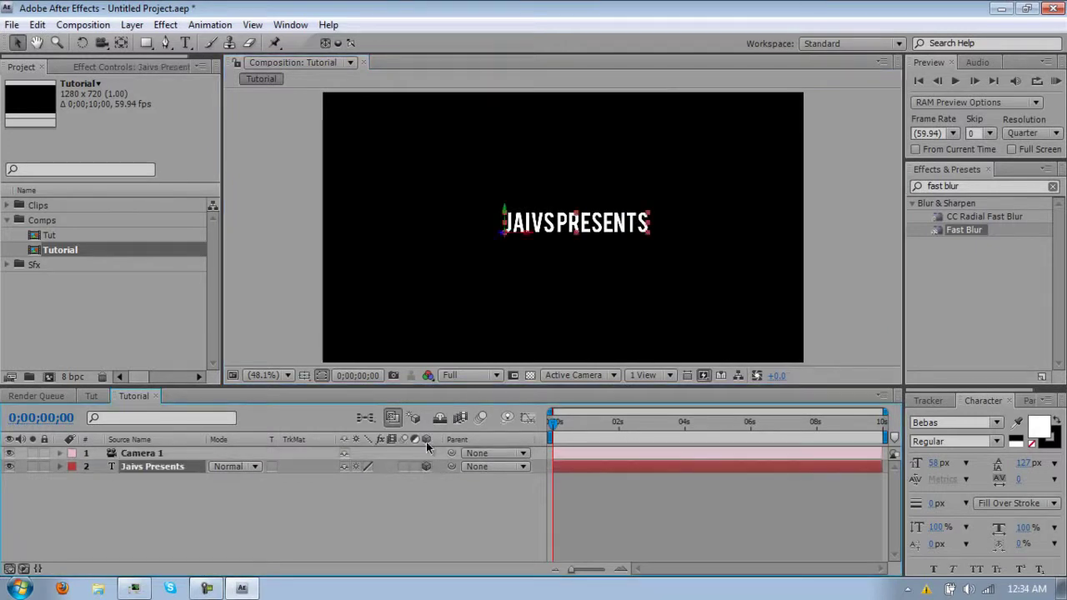
{"action": "right_click", "coordinate": [328, 440]}
{"action": "mouse_move", "coordinate": [374, 495]}
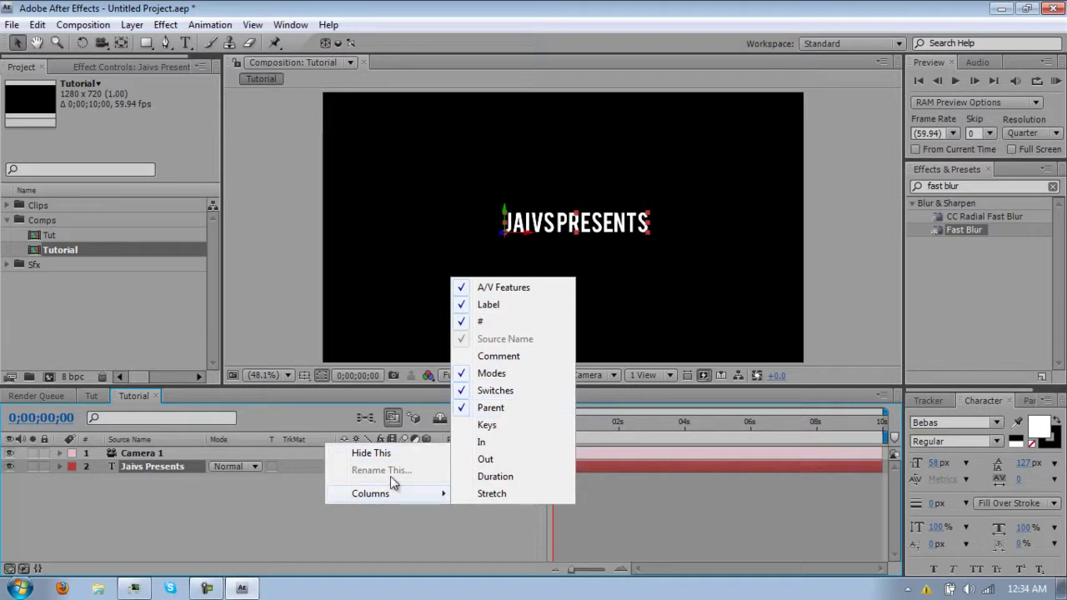
{"action": "left_click", "coordinate": [355, 528]}
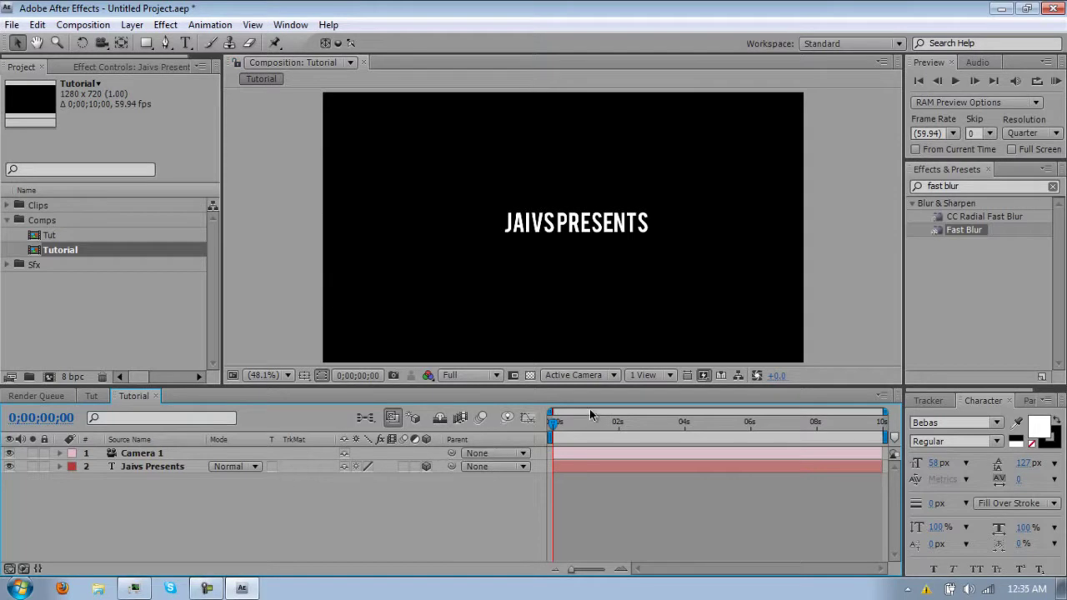
Reveal Jaivs Presents' Position and scrub its Z value to -621.0 toward the camera.
{"action": "left_click", "coordinate": [164, 466]}
{"action": "key", "text": "p"}
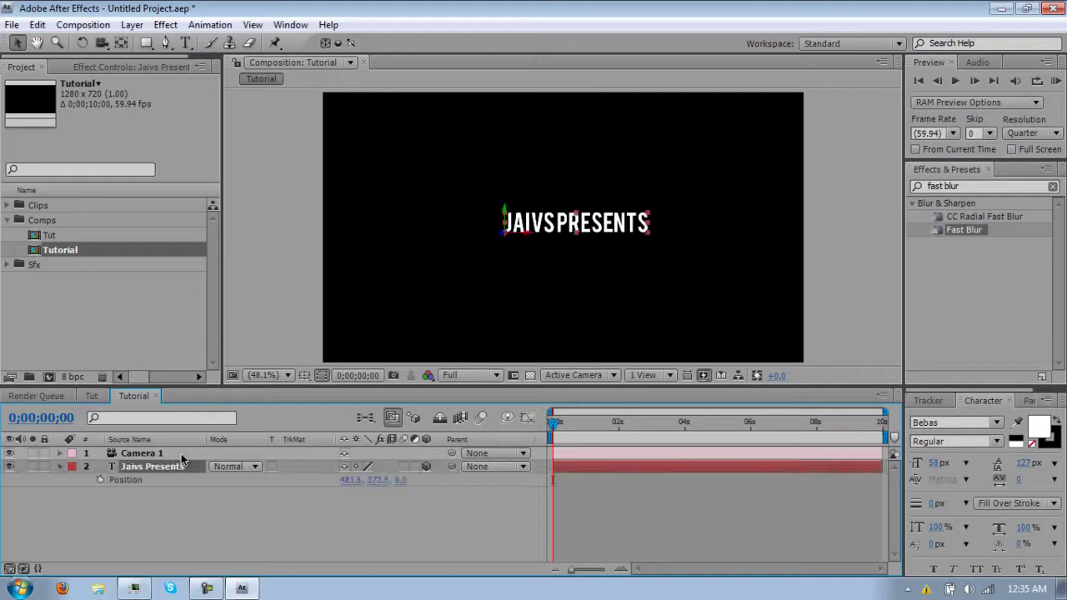
{"action": "left_click_drag", "start_coordinate": [402, 480], "coordinate": [225, 513]}
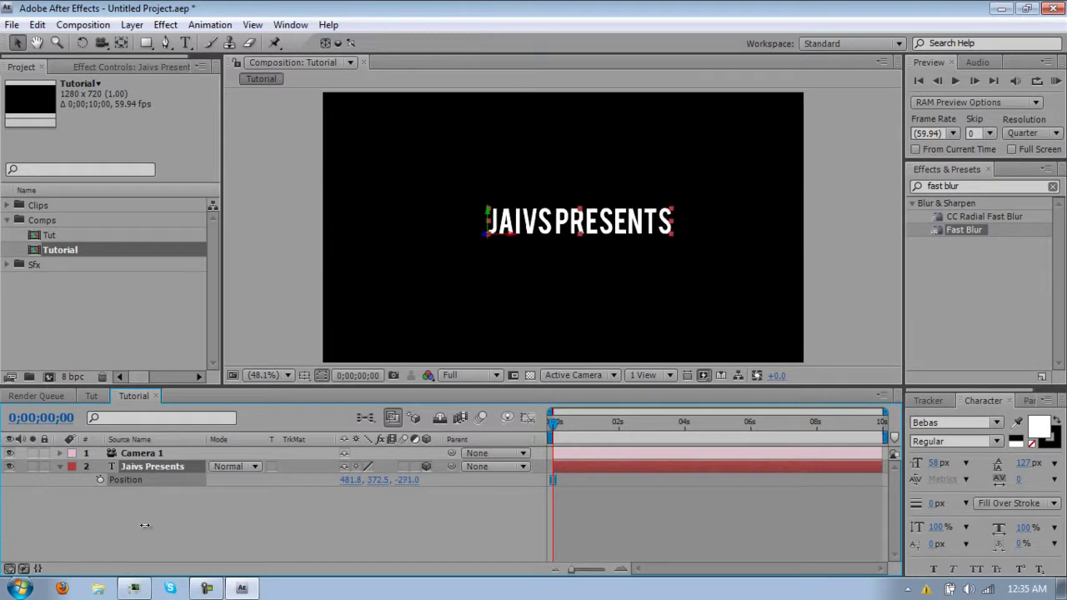
{"action": "left_click_drag", "start_coordinate": [145, 526], "coordinate": [176, 490]}
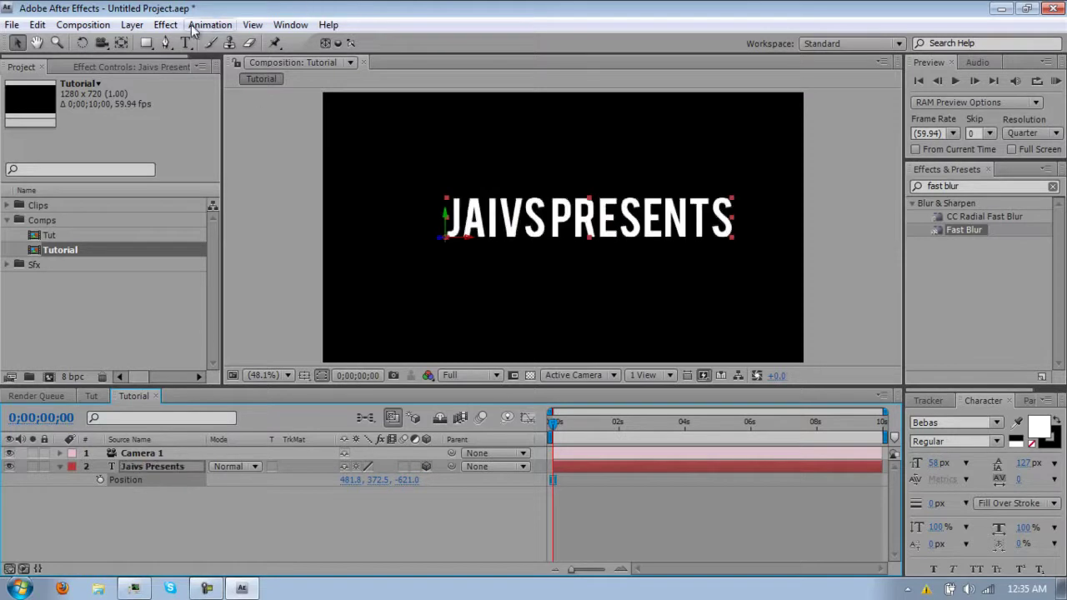
Apply the Ramp effect to Jaivs Presents with start colour ADADAD and end colour black.
{"action": "left_click", "coordinate": [992, 186]}
{"action": "type", "text": "ramp"}
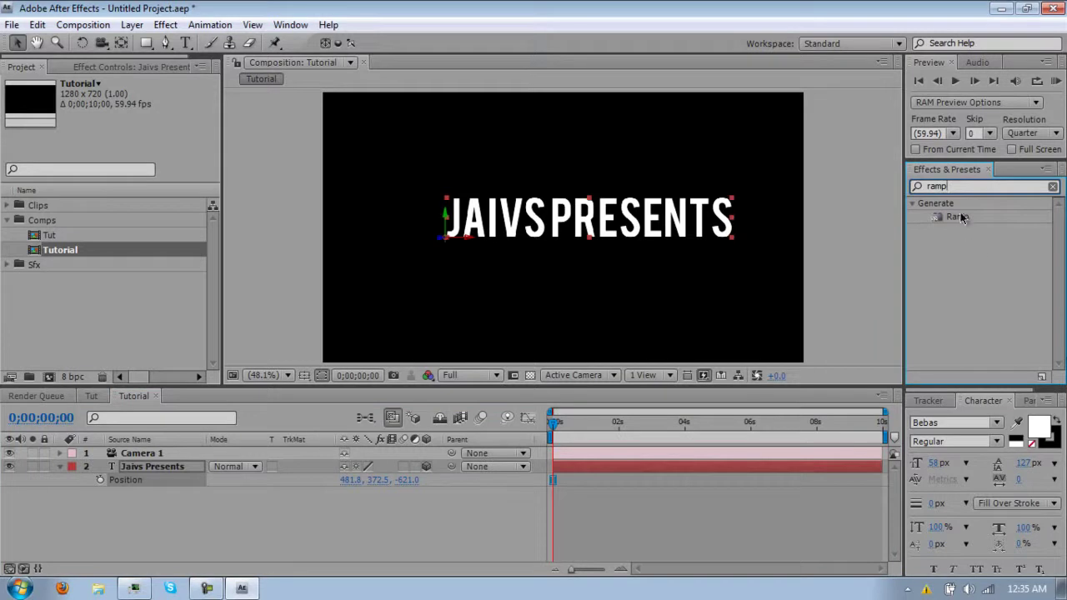
{"action": "left_click_drag", "start_coordinate": [959, 217], "coordinate": [725, 462]}
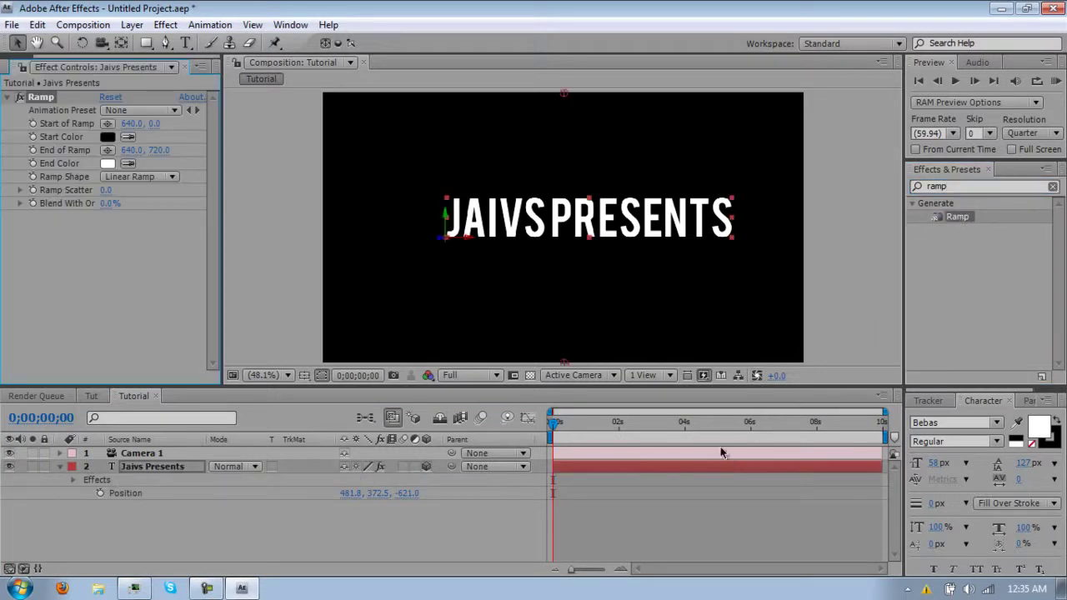
{"action": "left_click", "coordinate": [107, 137]}
{"action": "left_click_drag", "start_coordinate": [656, 362], "coordinate": [440, 309]}
{"action": "left_click_drag", "start_coordinate": [691, 358], "coordinate": [533, 392]}
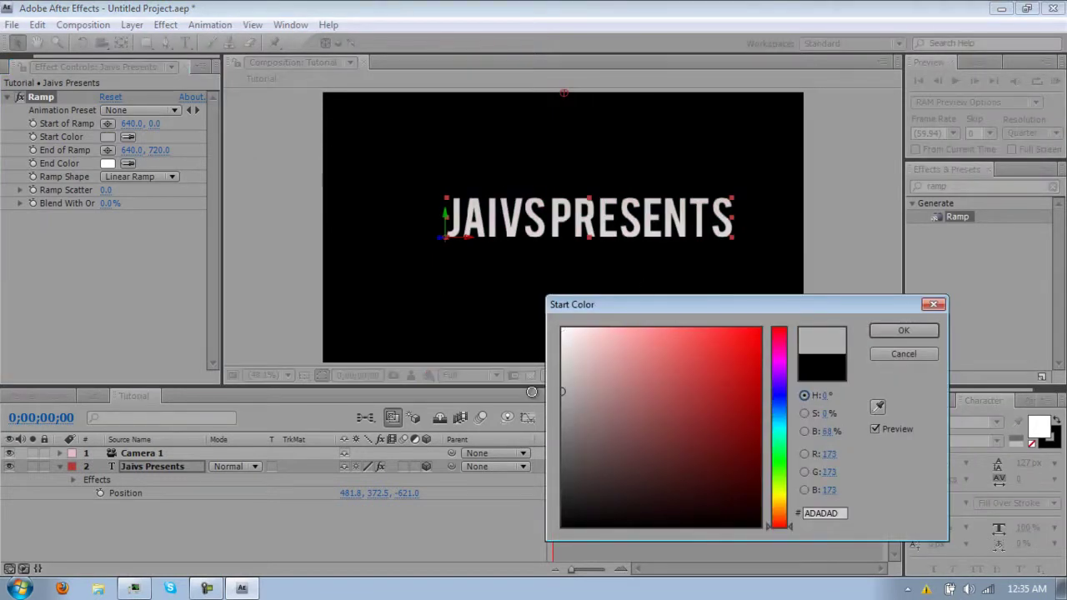
{"action": "left_click", "coordinate": [902, 331]}
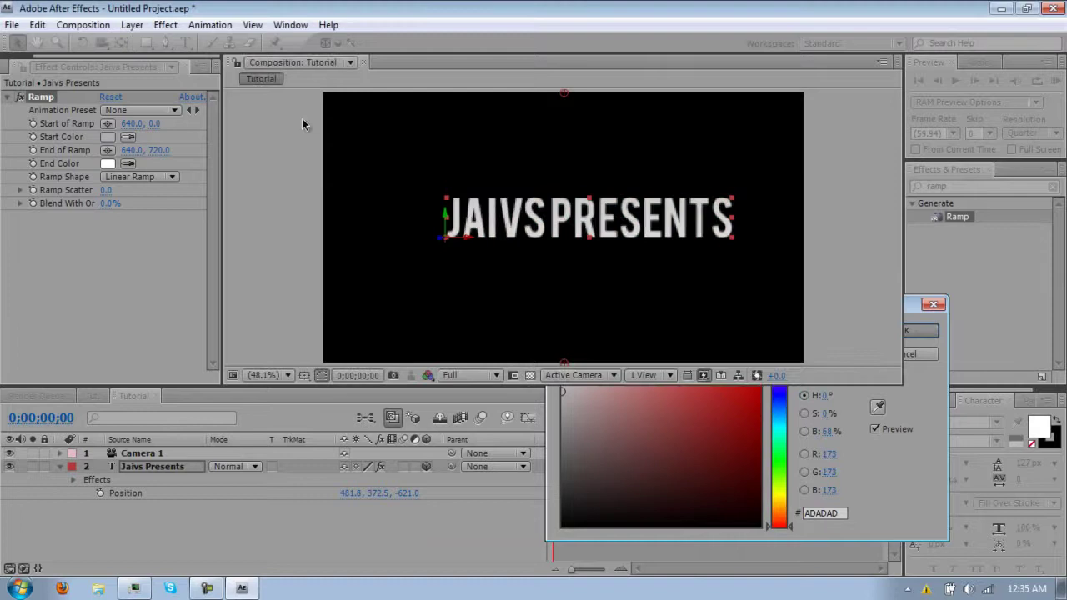
{"action": "left_click", "coordinate": [107, 164]}
{"action": "left_click_drag", "start_coordinate": [601, 472], "coordinate": [493, 557]}
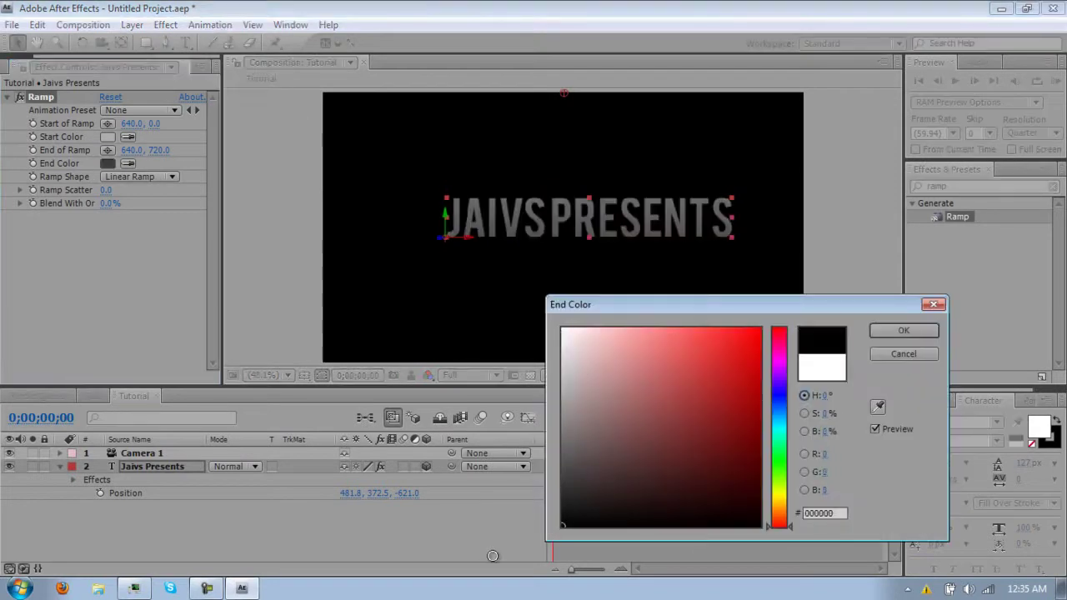
{"action": "left_click", "coordinate": [904, 330]}
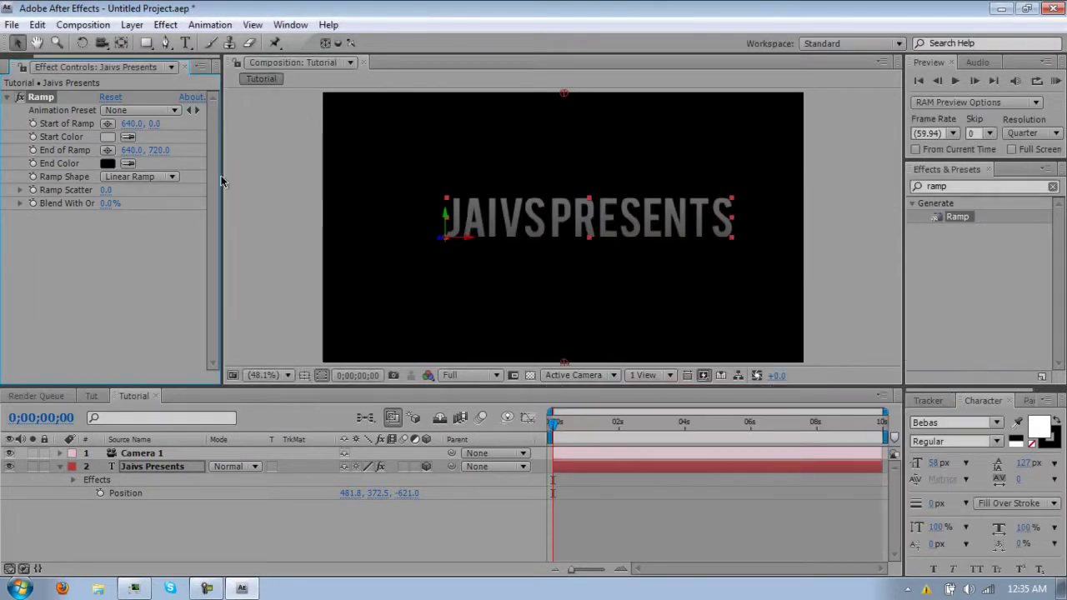
Set the ramp's Blend With Original to 3% and its shape to Radial Ramp.
{"action": "left_click", "coordinate": [106, 203]}
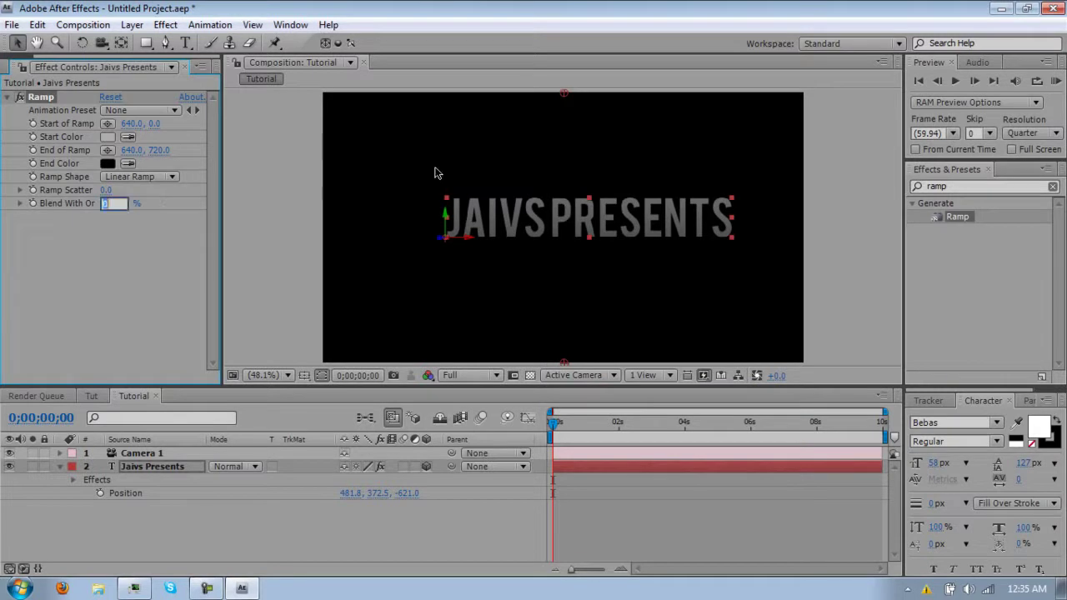
{"action": "key", "text": "Return"}
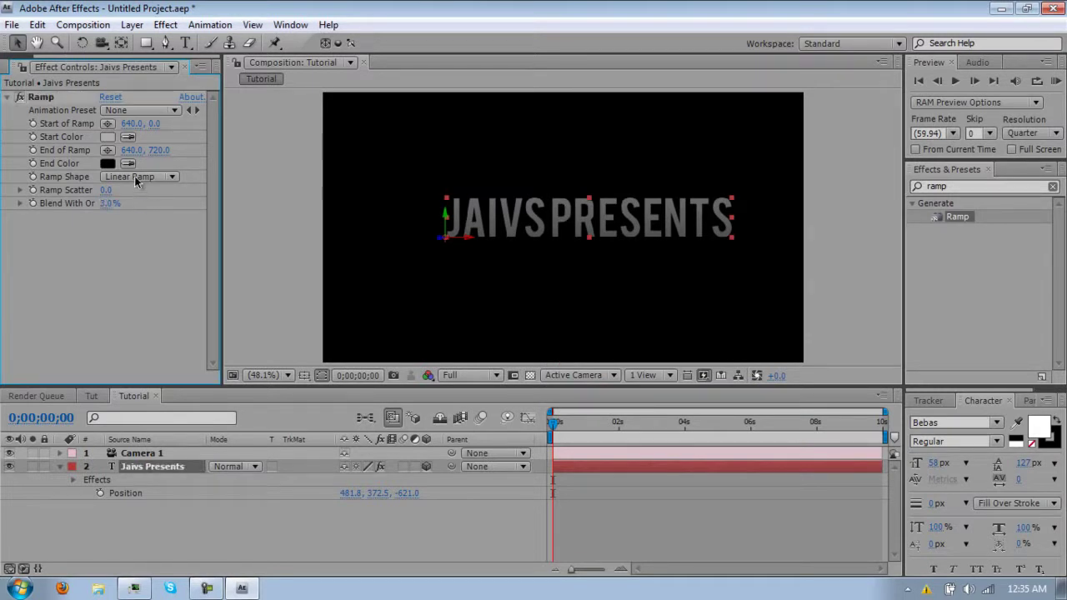
{"action": "left_click", "coordinate": [138, 177]}
{"action": "left_click", "coordinate": [147, 199]}
Place the ramp start point over the text and end point below it, at 720.0, 584.7.
{"action": "left_click", "coordinate": [108, 123]}
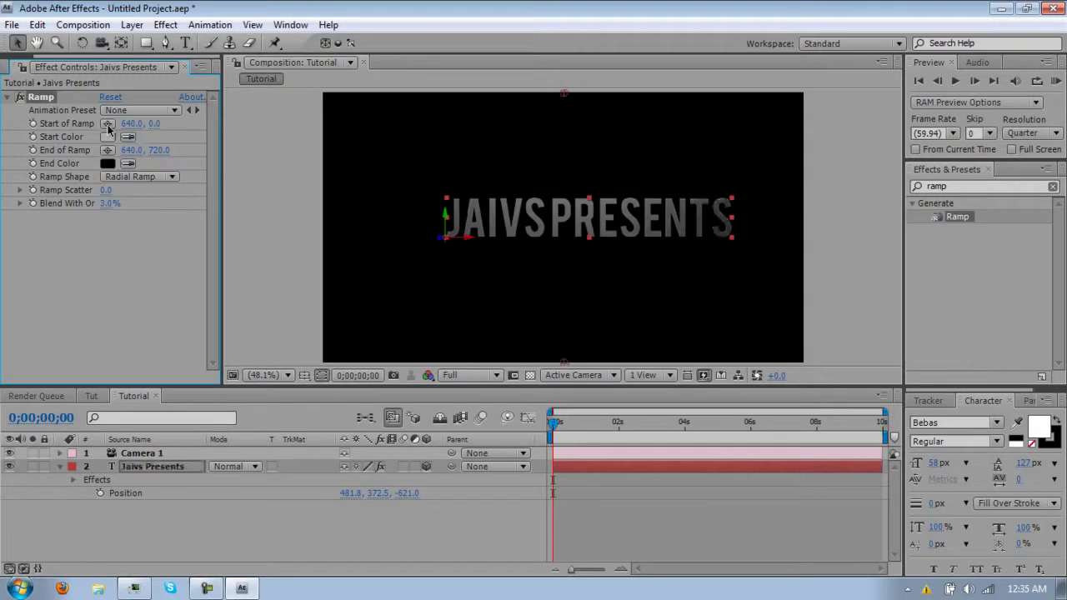
{"action": "left_click", "coordinate": [577, 192]}
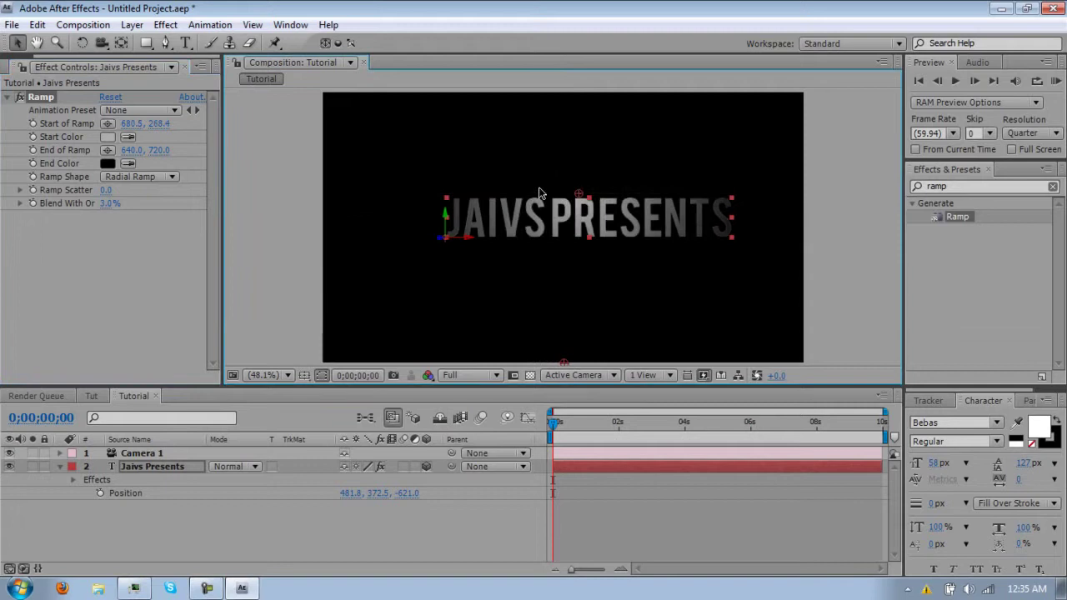
{"action": "left_click", "coordinate": [33, 165]}
{"action": "left_click", "coordinate": [107, 151]}
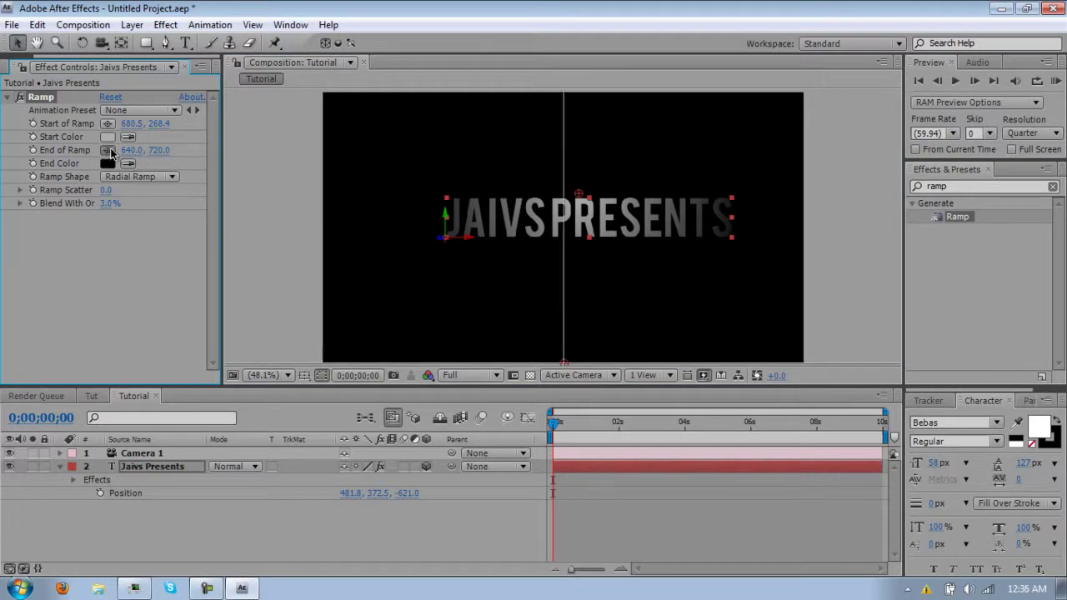
{"action": "left_click", "coordinate": [577, 275]}
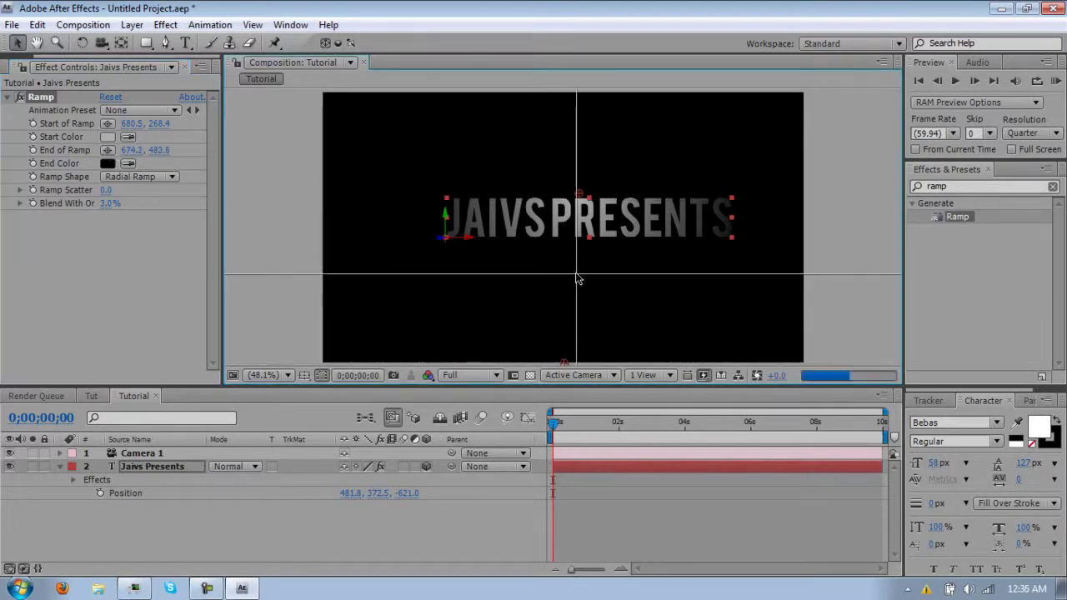
{"action": "left_click_drag", "start_coordinate": [577, 276], "coordinate": [594, 313]}
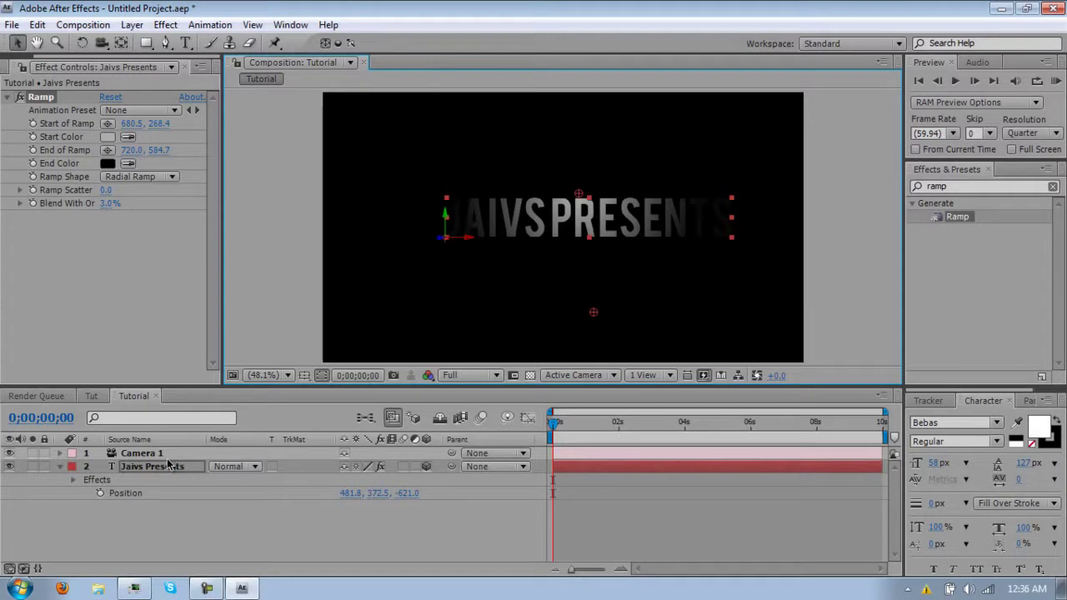
Keyframe Position at 0 s with the text pushed toward the camera, then bring it into view at 1 s.
{"action": "key", "text": "shift+t"}
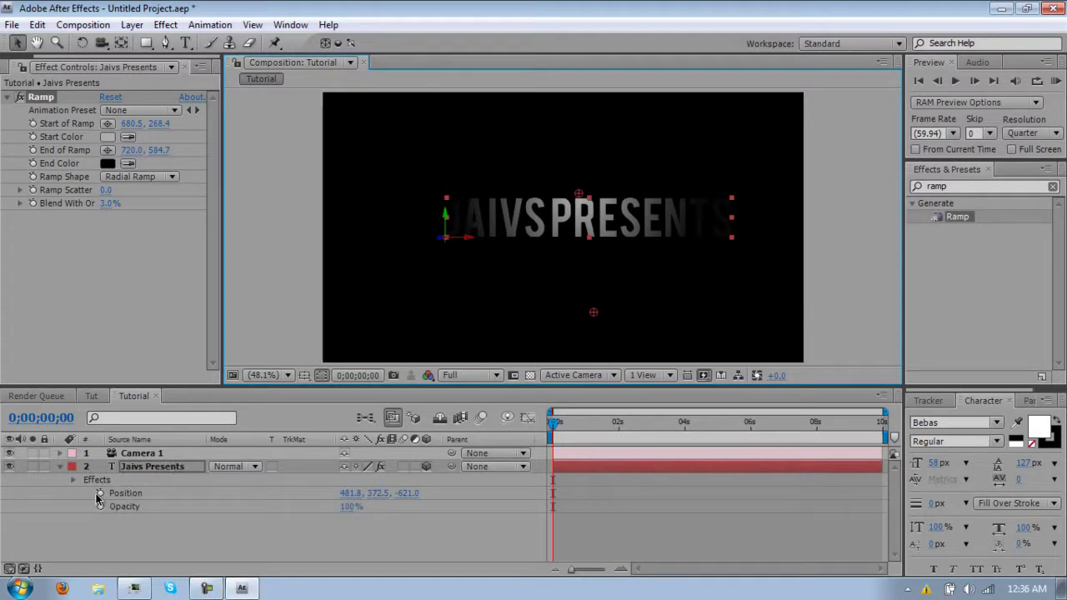
{"action": "left_click", "coordinate": [101, 495]}
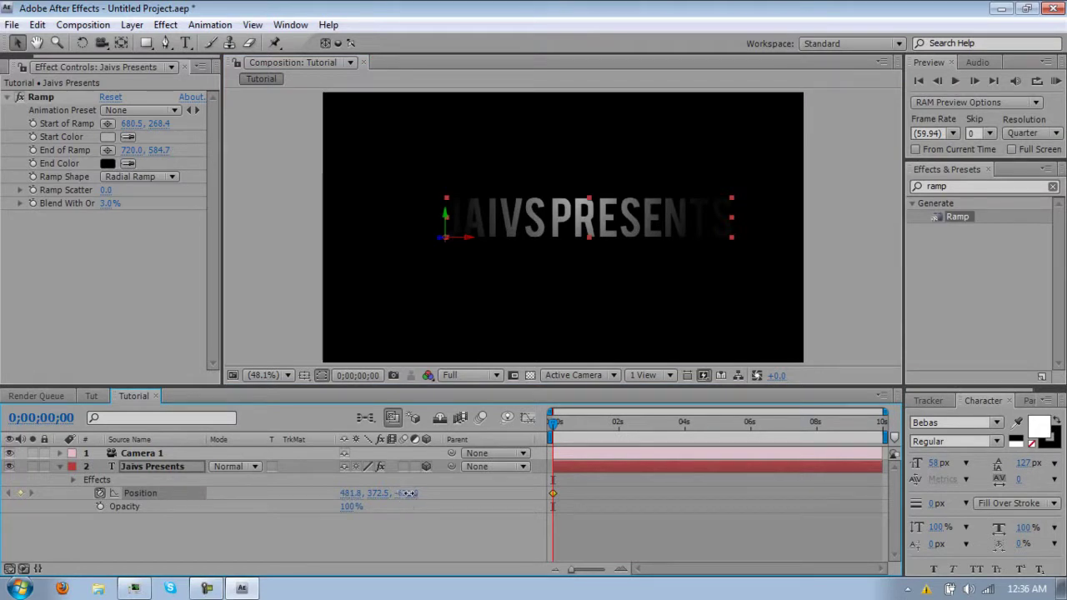
{"action": "left_click_drag", "start_coordinate": [403, 493], "coordinate": [356, 488]}
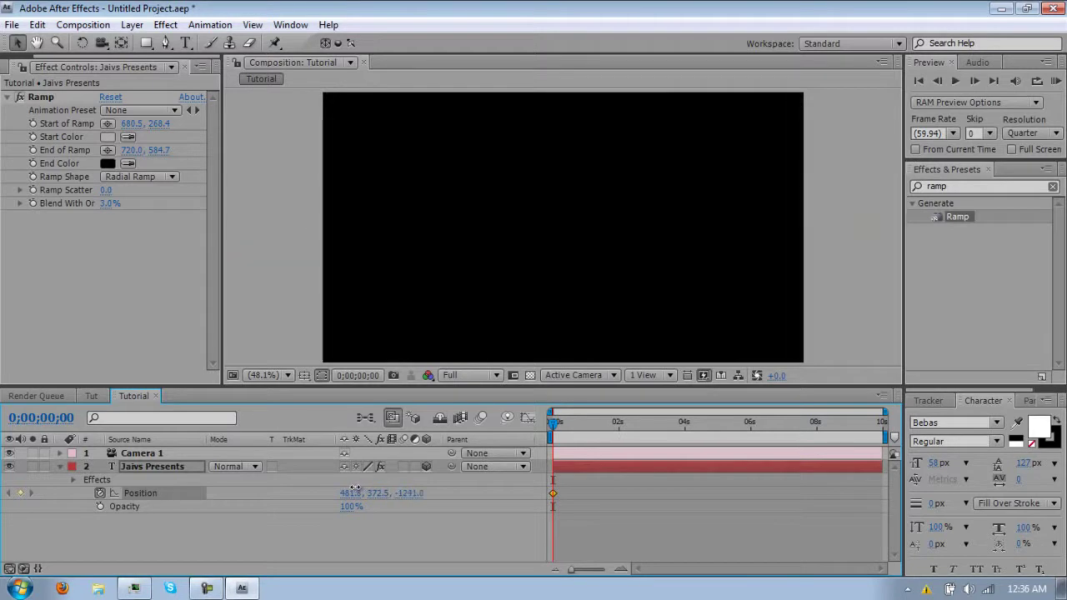
{"action": "right_click", "coordinate": [356, 492]}
{"action": "left_click", "coordinate": [198, 543]}
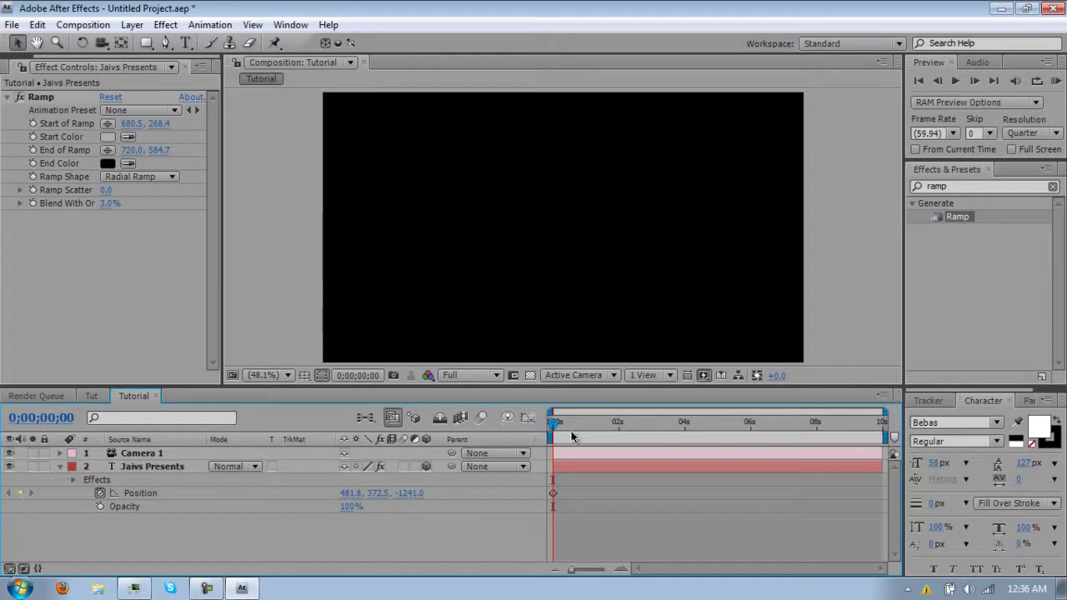
{"action": "key", "text": "alt+shift+j"}
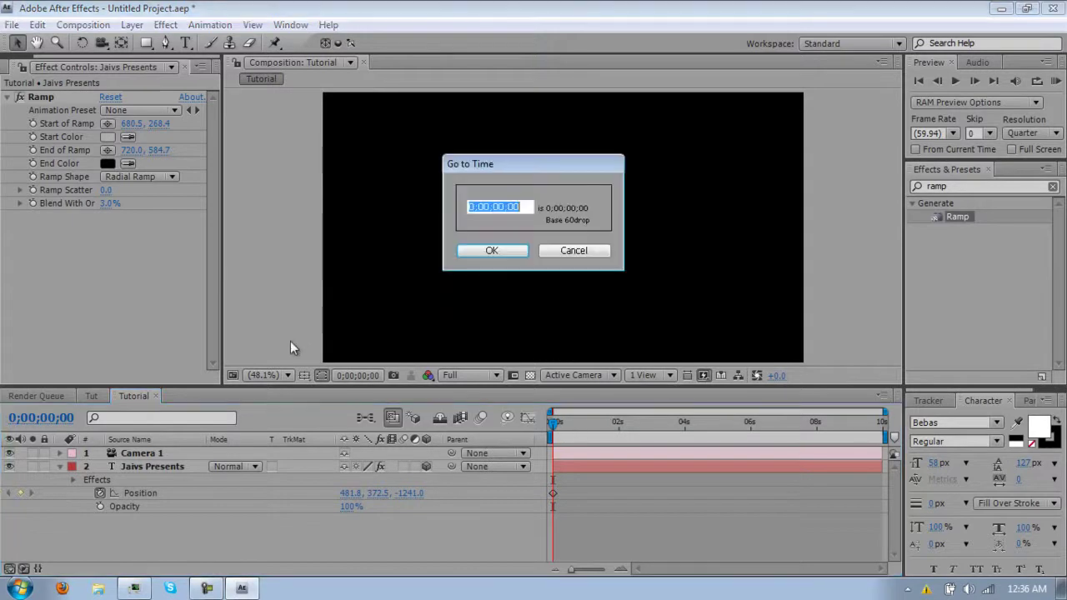
{"action": "left_click", "coordinate": [505, 207]}
{"action": "key", "text": "BackSpace"}
{"action": "type", "text": "1"}
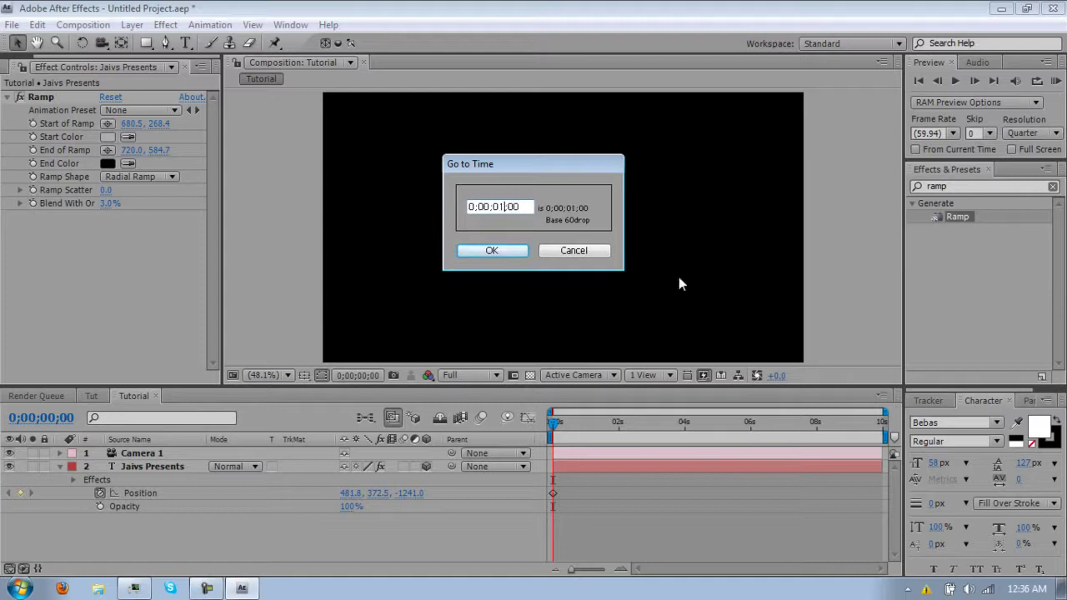
{"action": "key", "text": "Return"}
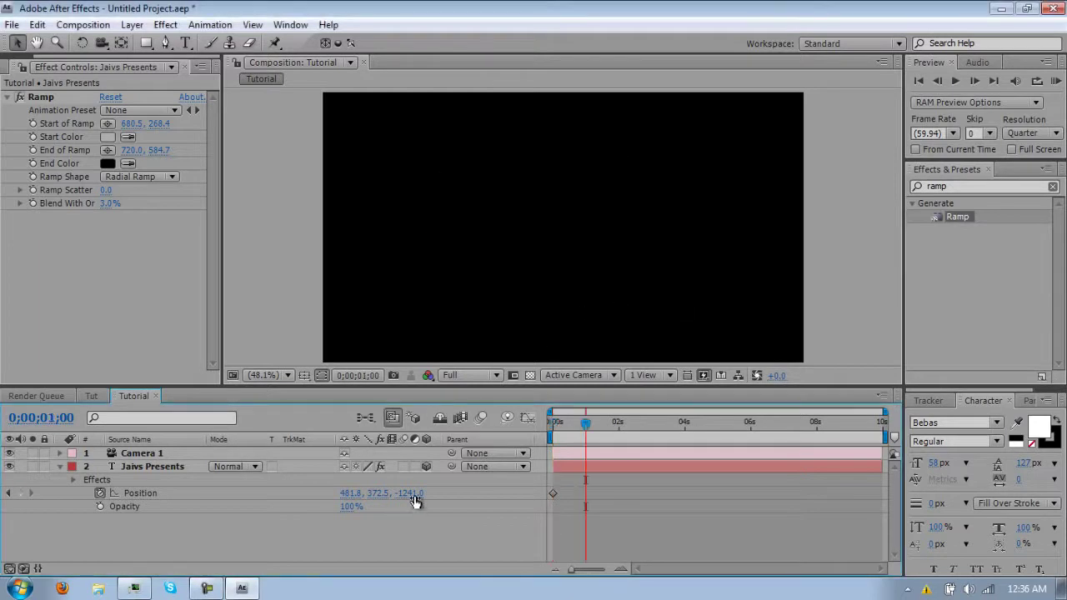
{"action": "left_click_drag", "start_coordinate": [403, 492], "coordinate": [553, 494]}
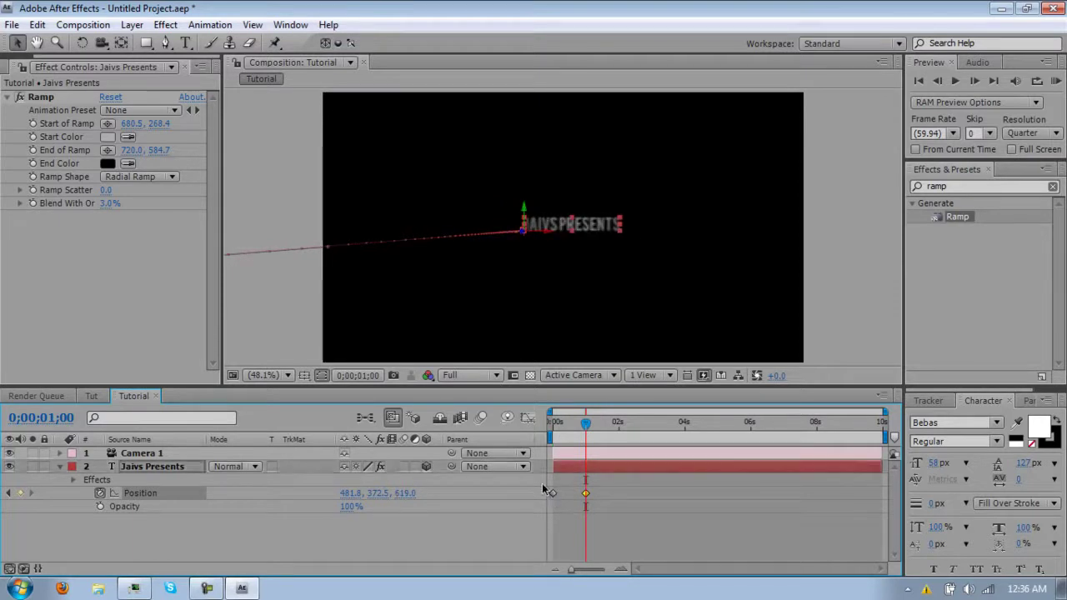
Add Z position keyframes at 2 s and at 0;00;02;45, the last pushing Z to 3568.0.
{"action": "left_click", "coordinate": [618, 424]}
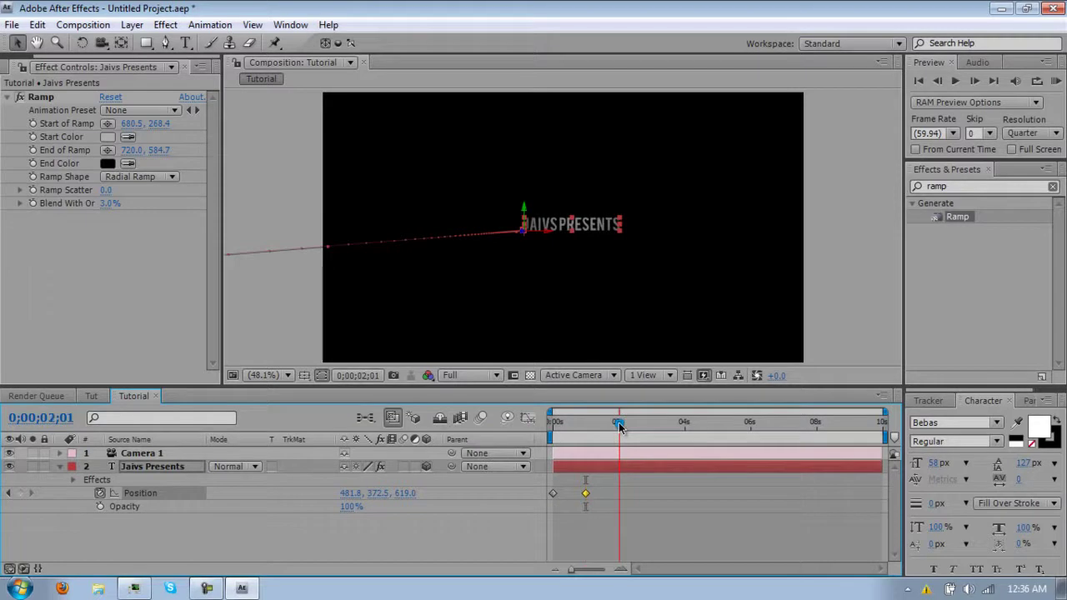
{"action": "left_click", "coordinate": [929, 75]}
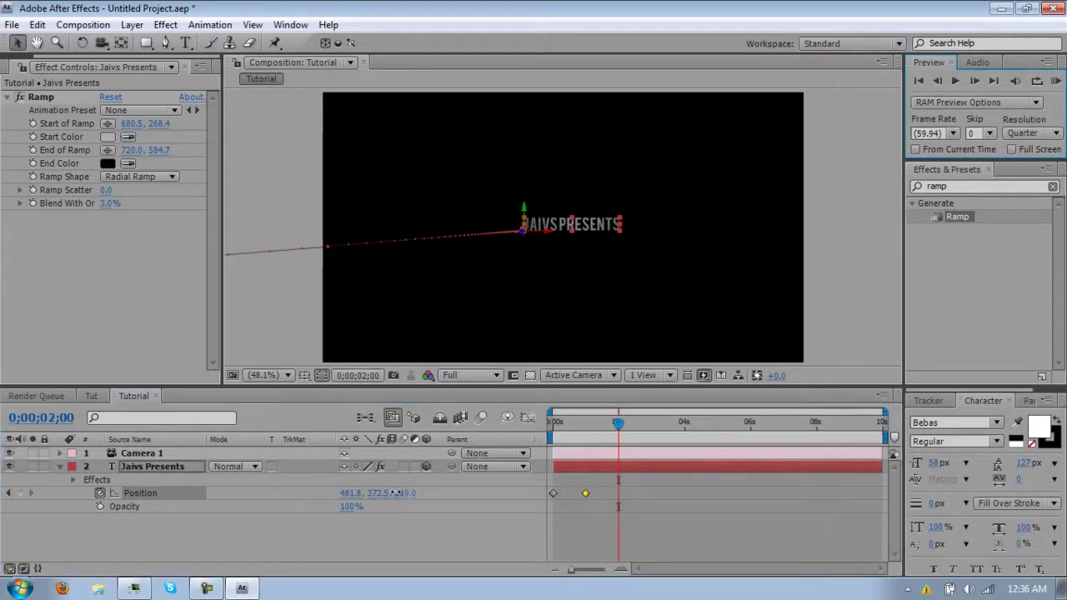
{"action": "left_click_drag", "start_coordinate": [397, 493], "coordinate": [674, 494]}
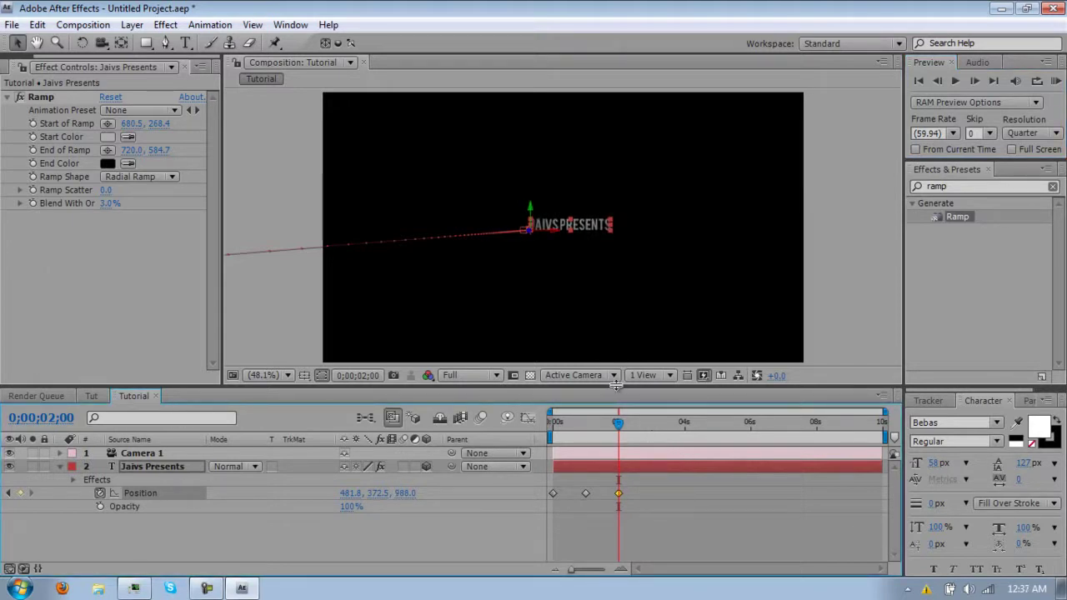
{"action": "left_click_drag", "start_coordinate": [634, 423], "coordinate": [643, 424]}
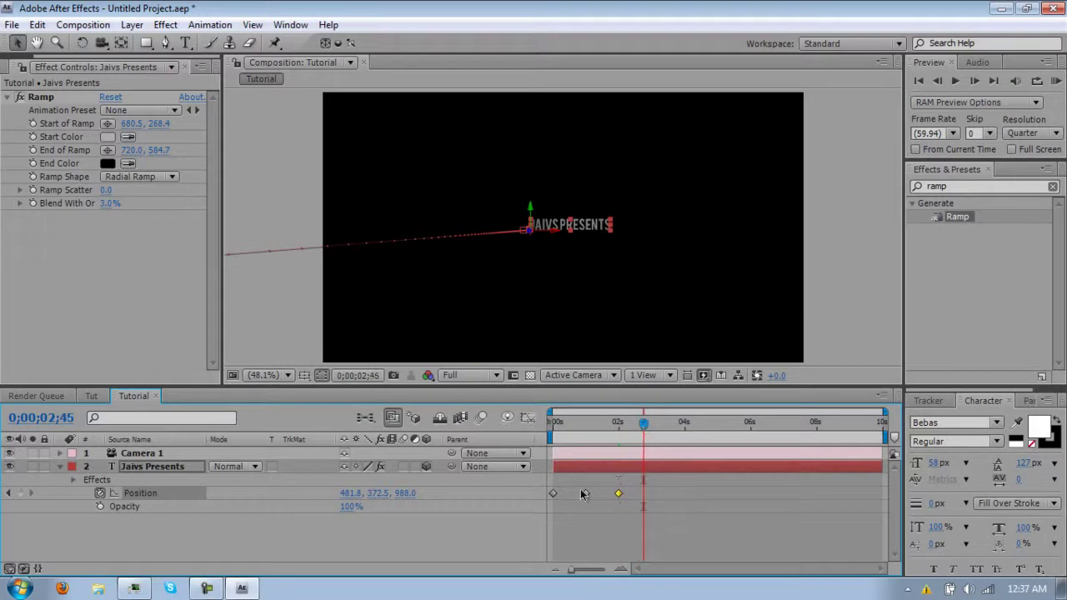
{"action": "left_click_drag", "start_coordinate": [402, 492], "coordinate": [617, 501]}
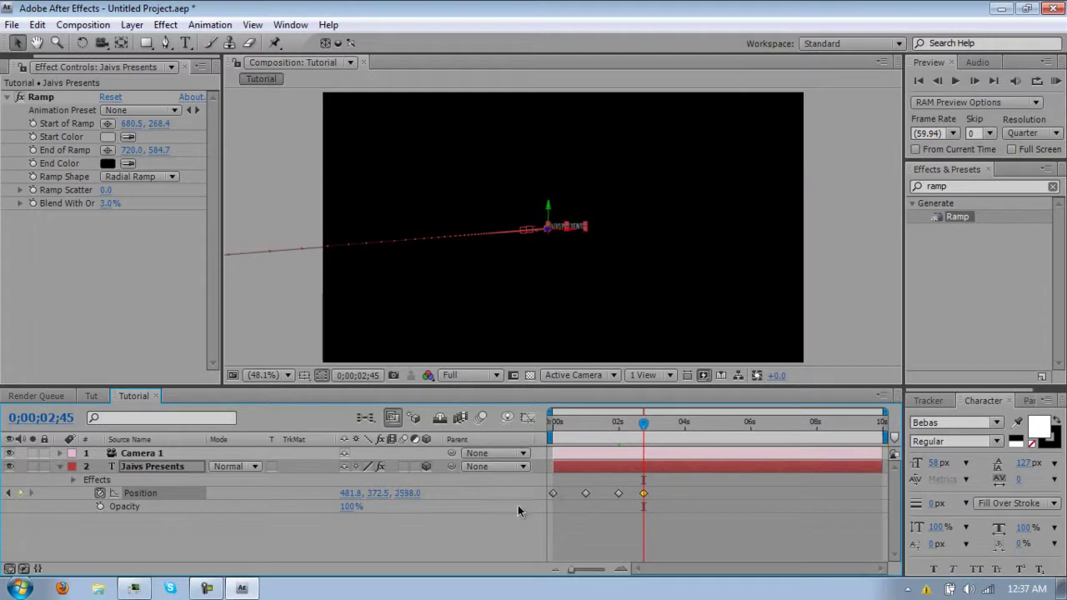
{"action": "left_click", "coordinate": [473, 545]}
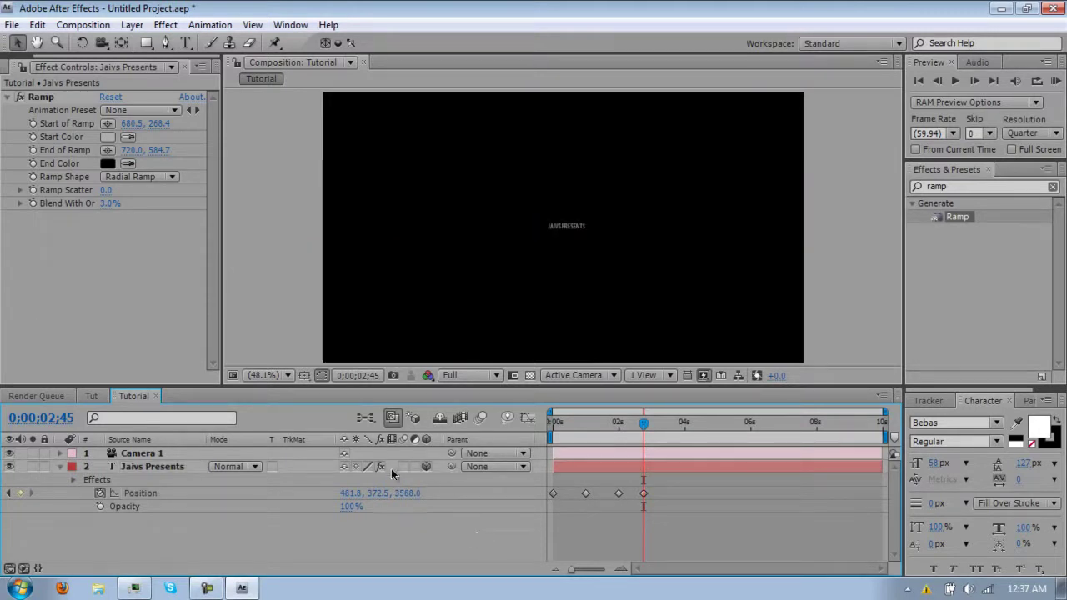
Keyframe Opacity at 100% on 0;00;02;00 and 0% on 0;00;02;45, then scrub to preview.
{"action": "left_click", "coordinate": [8, 493]}
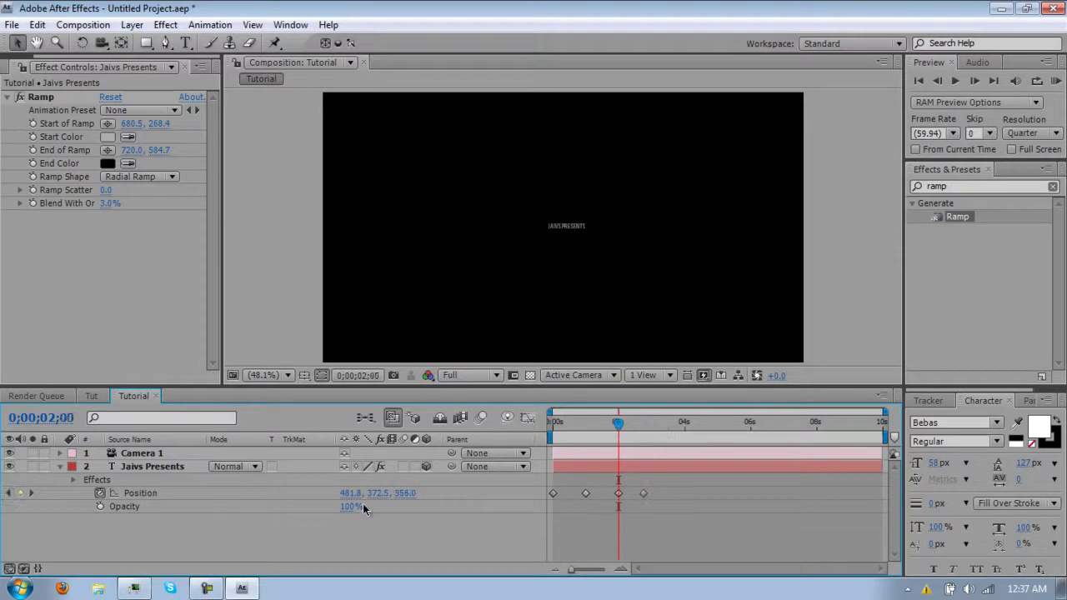
{"action": "left_click", "coordinate": [101, 508]}
{"action": "left_click", "coordinate": [31, 492]}
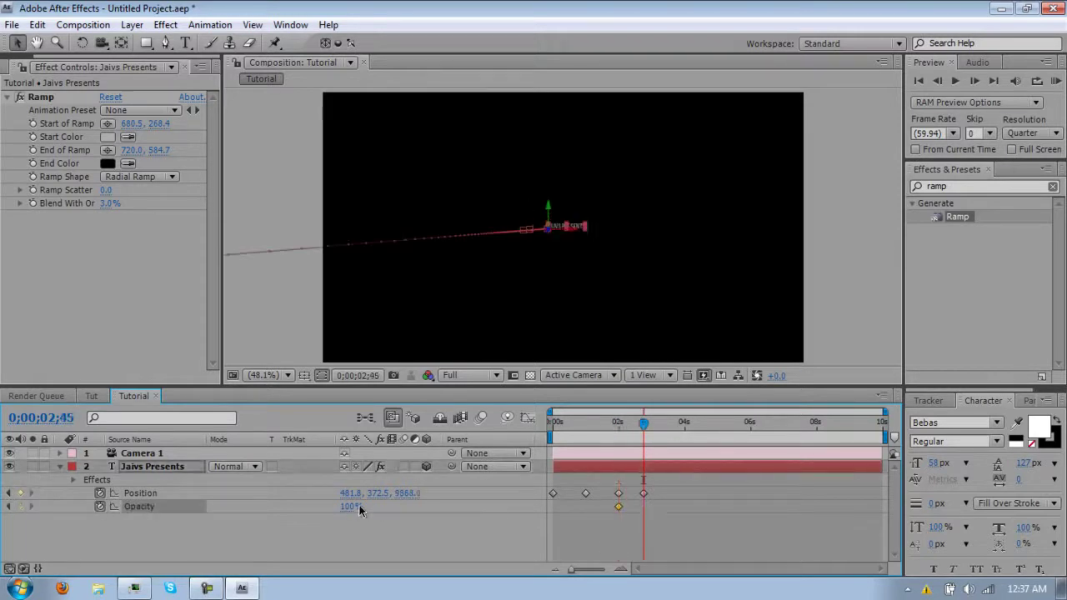
{"action": "left_click_drag", "start_coordinate": [359, 505], "coordinate": [77, 514]}
{"action": "left_click", "coordinate": [560, 432]}
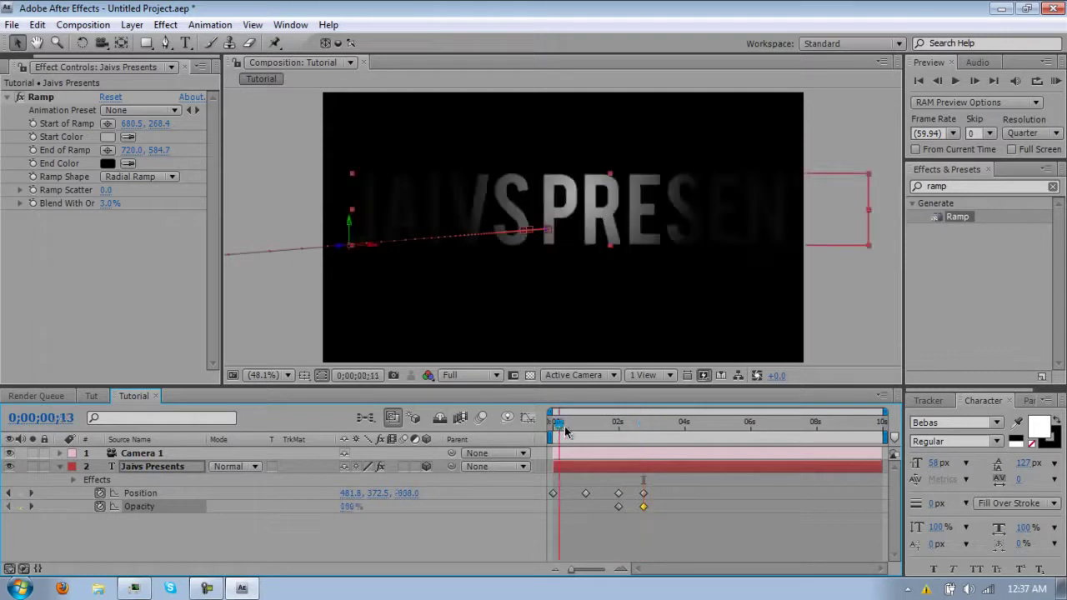
{"action": "left_click_drag", "start_coordinate": [555, 425], "coordinate": [594, 429]}
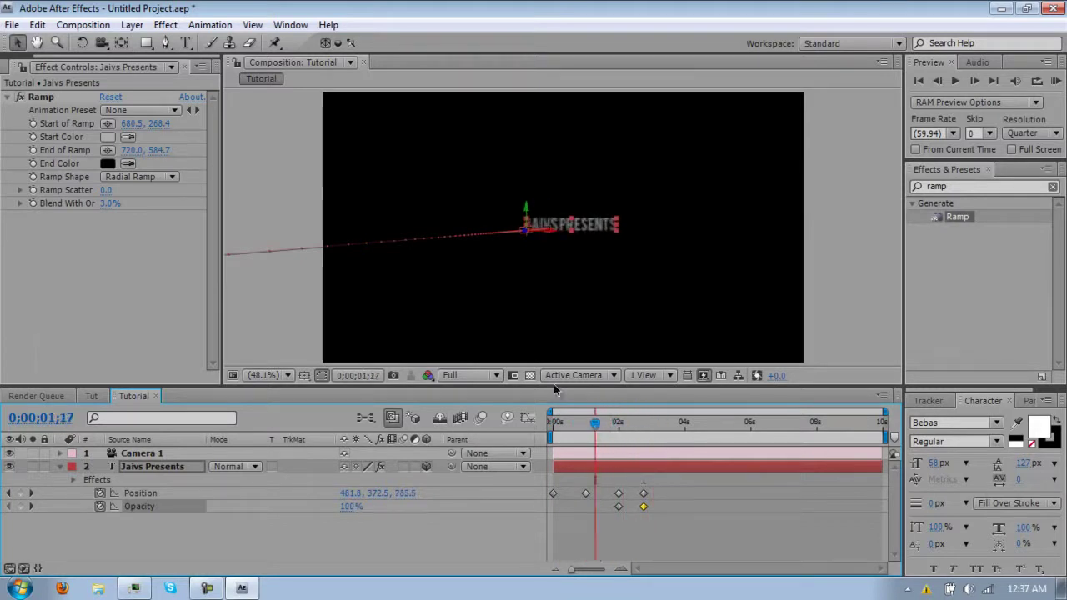
Apply Fast Blur to Jaivs Presents, blurring horizontally and vertically with Blurriness 90.
{"action": "left_click", "coordinate": [964, 189]}
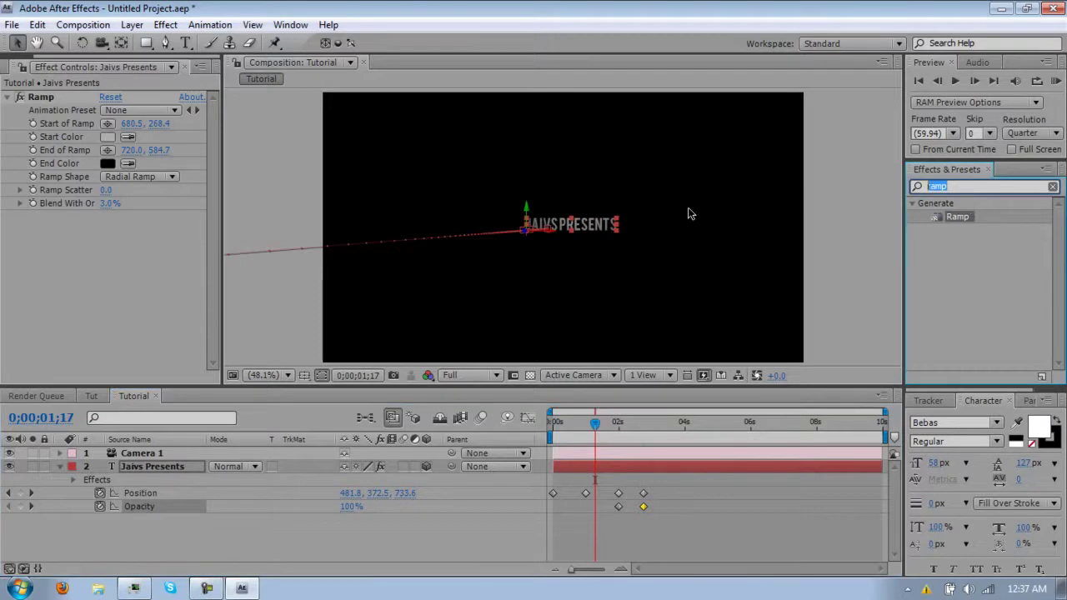
{"action": "type", "text": "fast blur"}
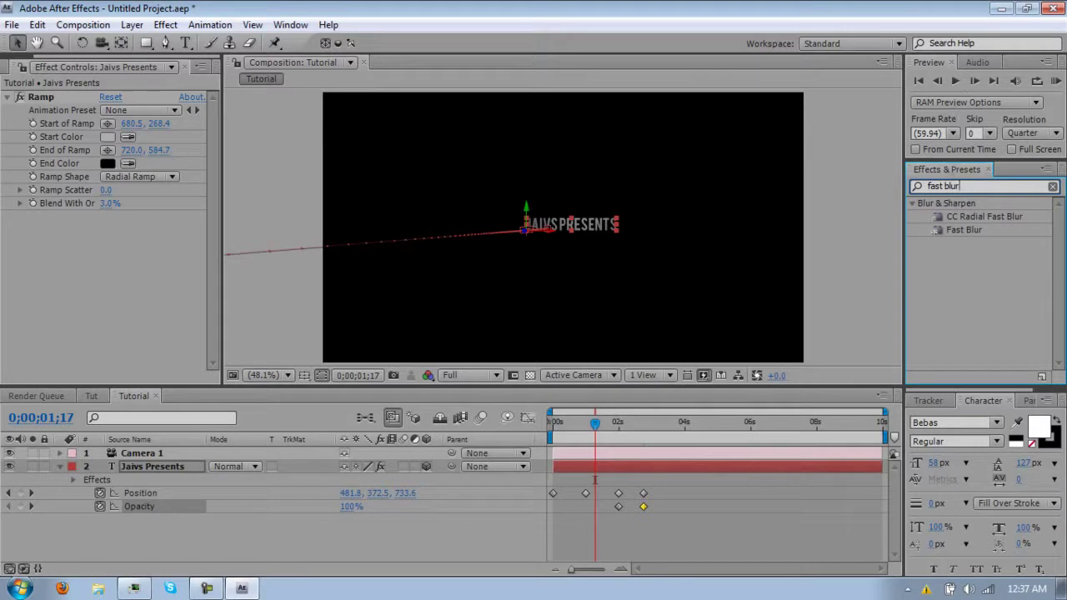
{"action": "left_click", "coordinate": [165, 24]}
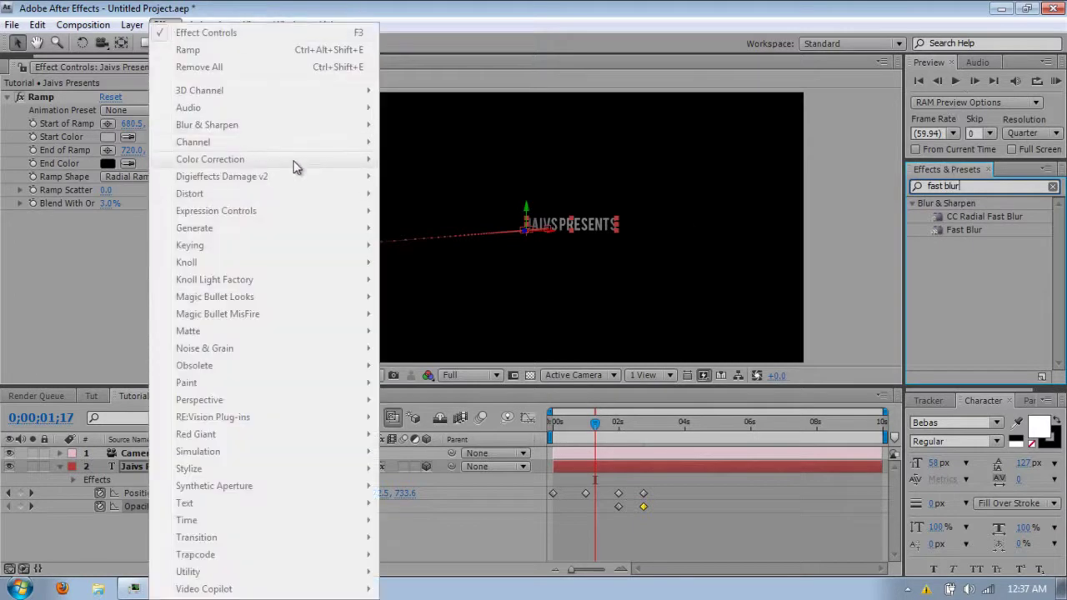
{"action": "left_click", "coordinate": [960, 233]}
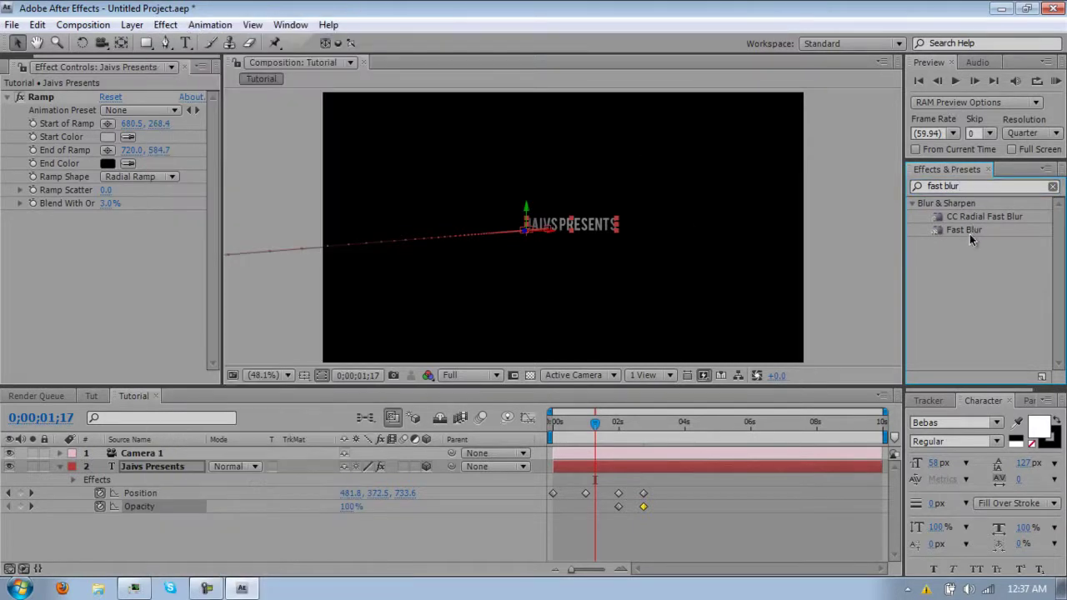
{"action": "left_click_drag", "start_coordinate": [969, 237], "coordinate": [645, 469]}
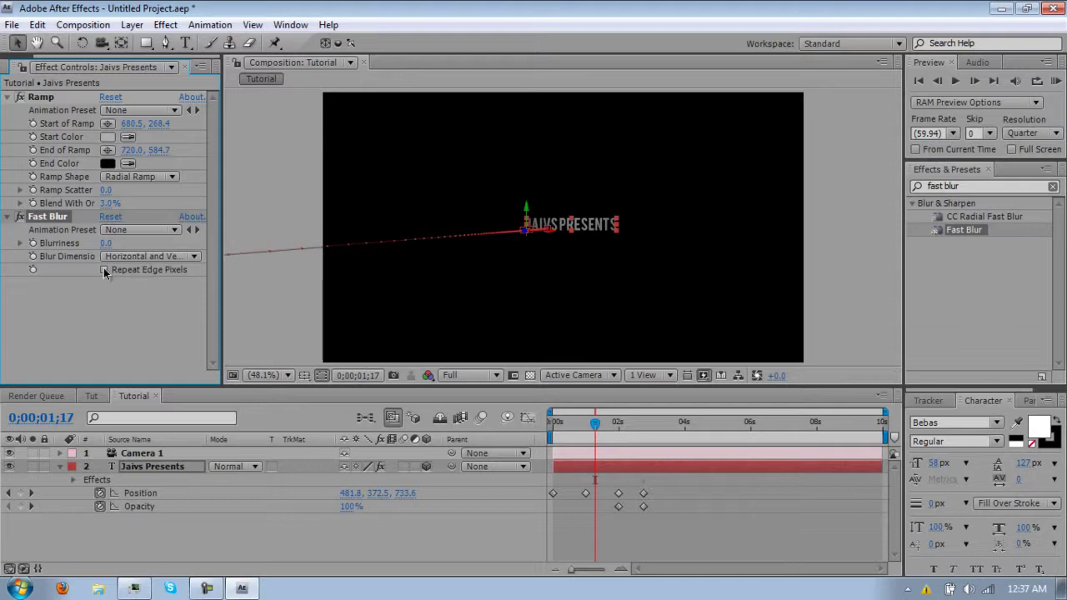
{"action": "left_click", "coordinate": [147, 256]}
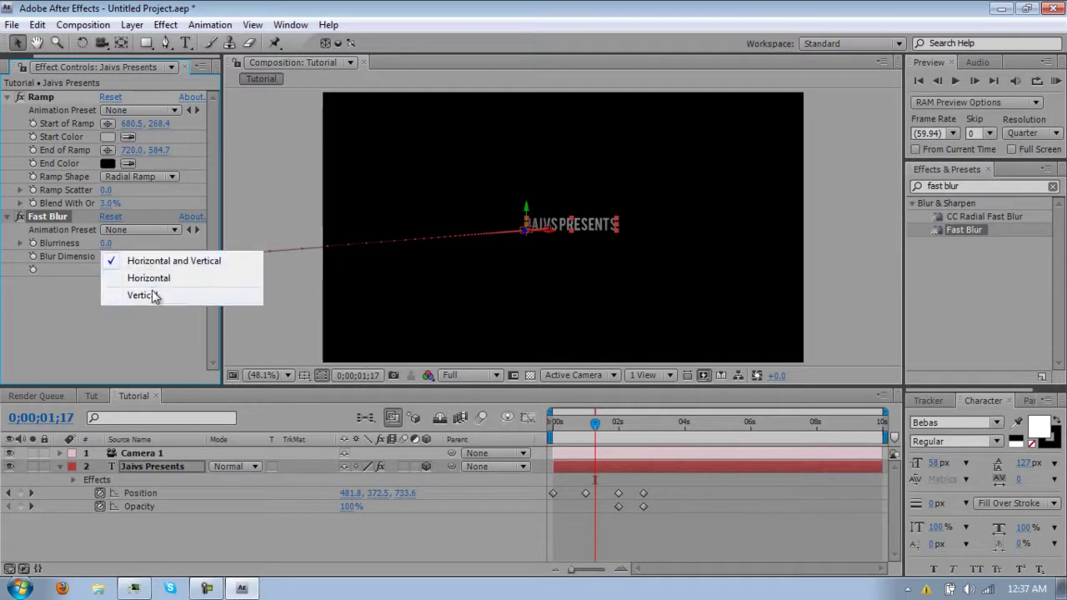
{"action": "left_click", "coordinate": [107, 243]}
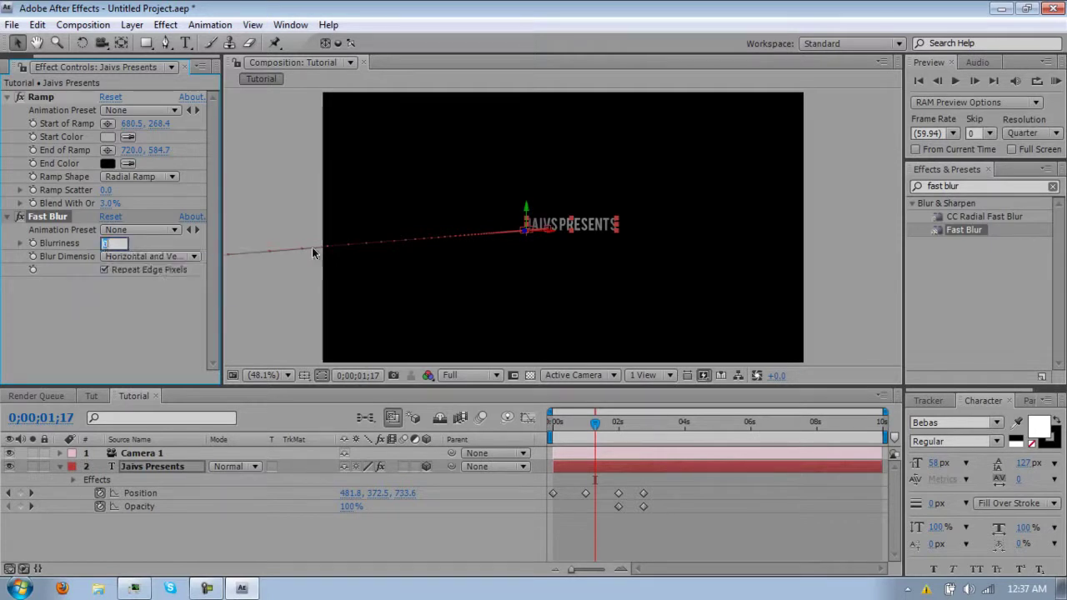
{"action": "type", "text": "90"}
{"action": "key", "text": "Return"}
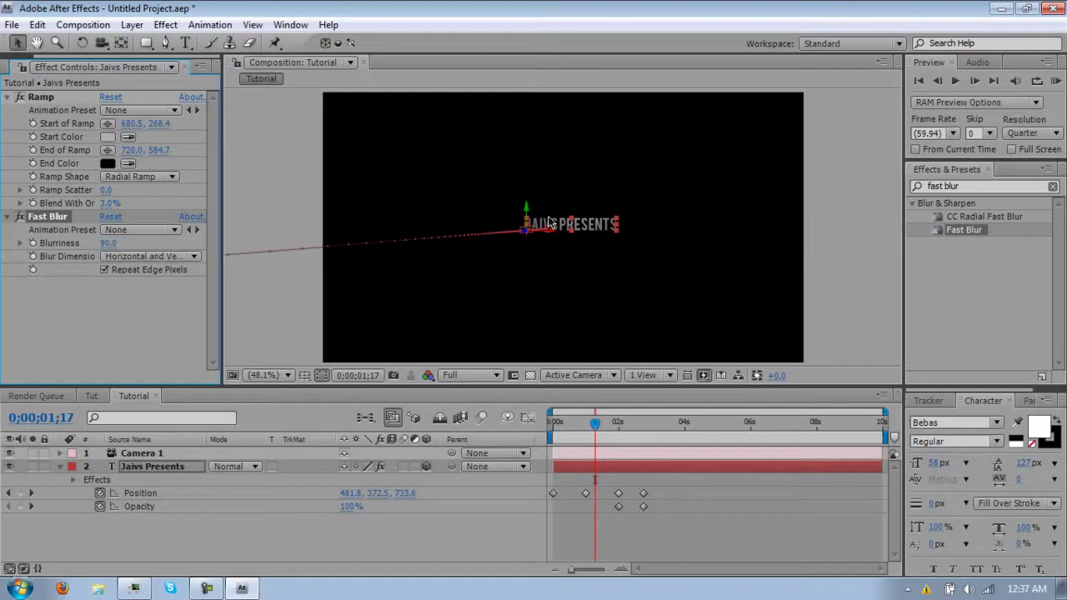
{"action": "left_click_drag", "start_coordinate": [595, 423], "coordinate": [506, 418]}
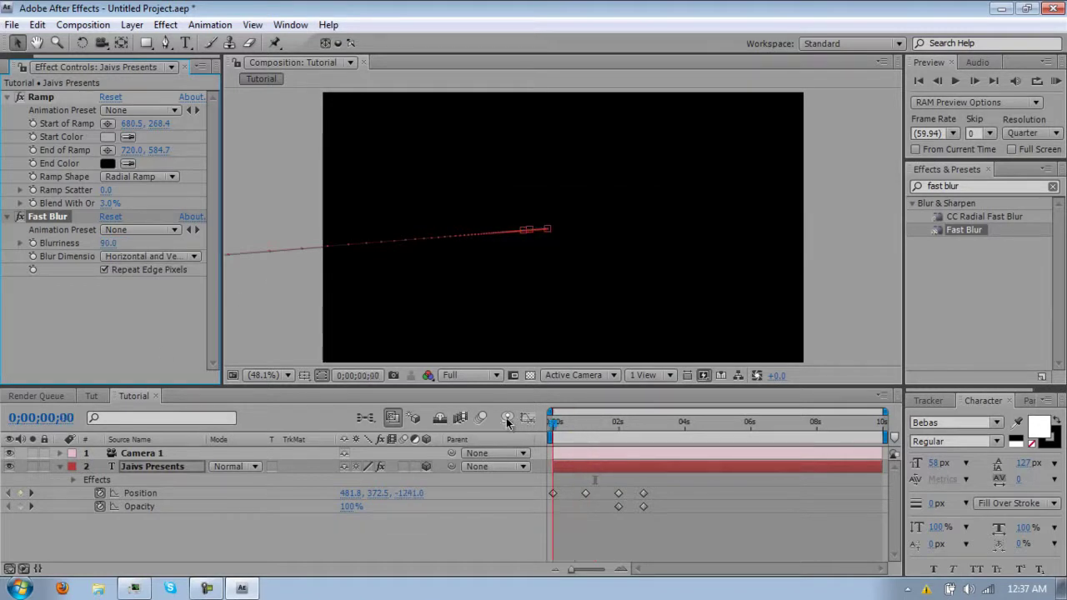
Keyframe Blurriness at 90 on the first frame and 0 at 0;00;00;45, then scrub to check.
{"action": "left_click", "coordinate": [34, 243]}
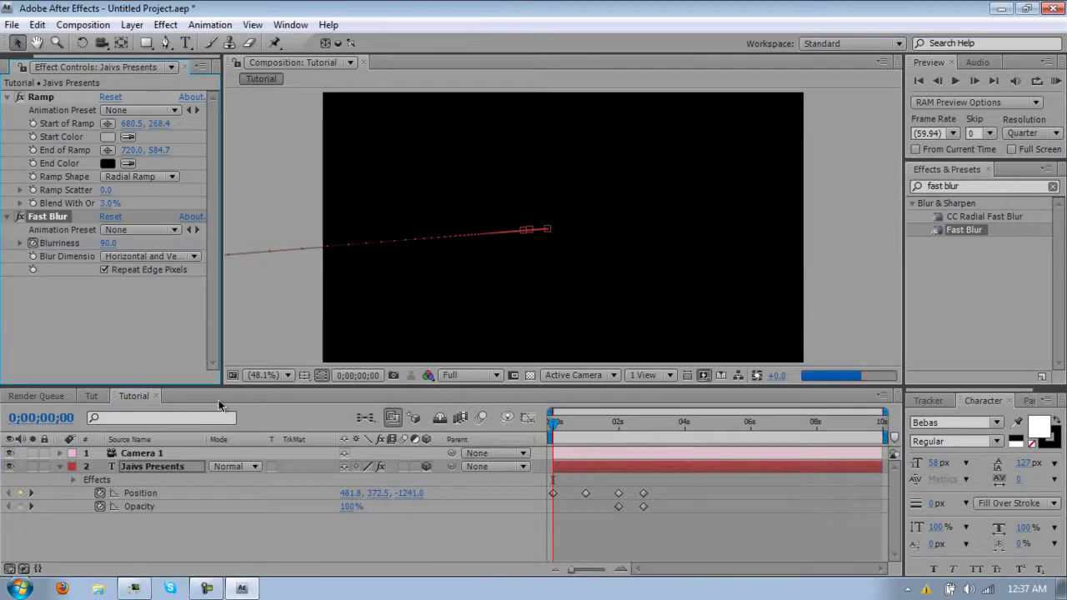
{"action": "left_click", "coordinate": [40, 418]}
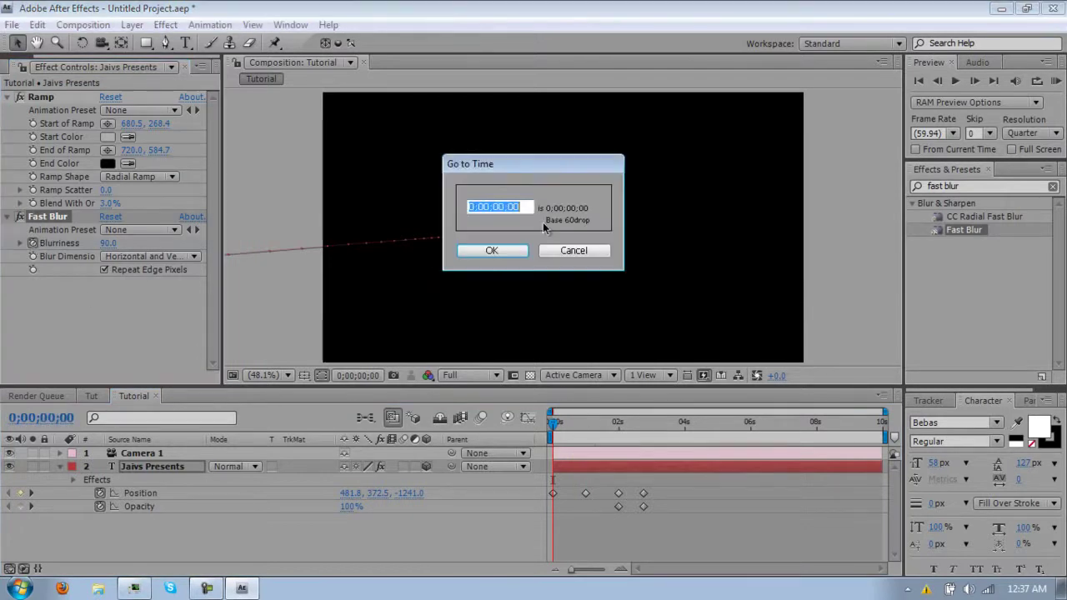
{"action": "left_click", "coordinate": [527, 210]}
{"action": "key", "text": "BackSpace"}
{"action": "key", "text": "BackSpace"}
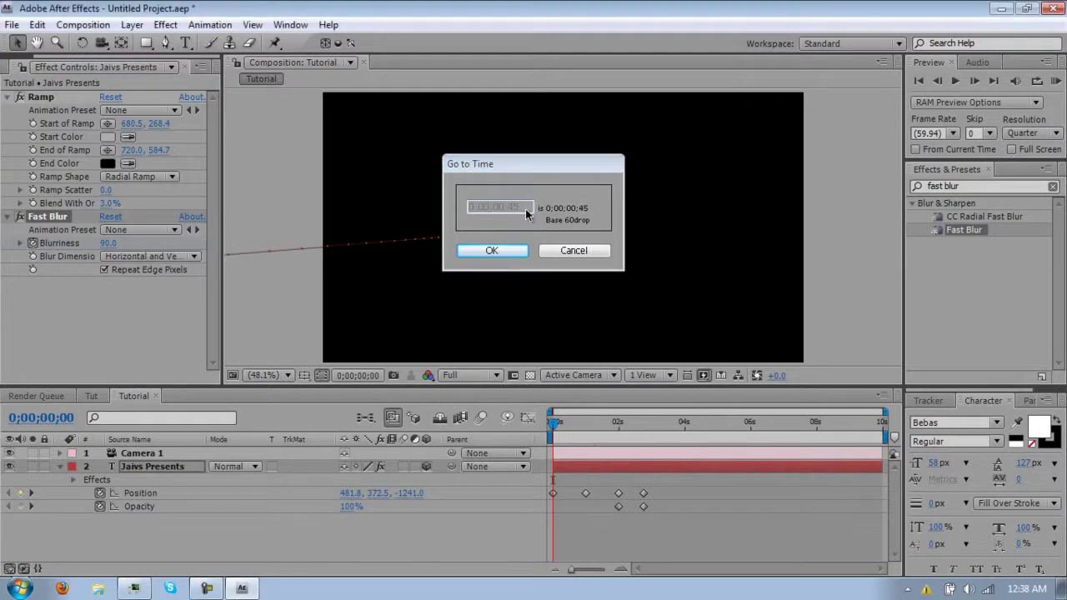
{"action": "key", "text": "Return"}
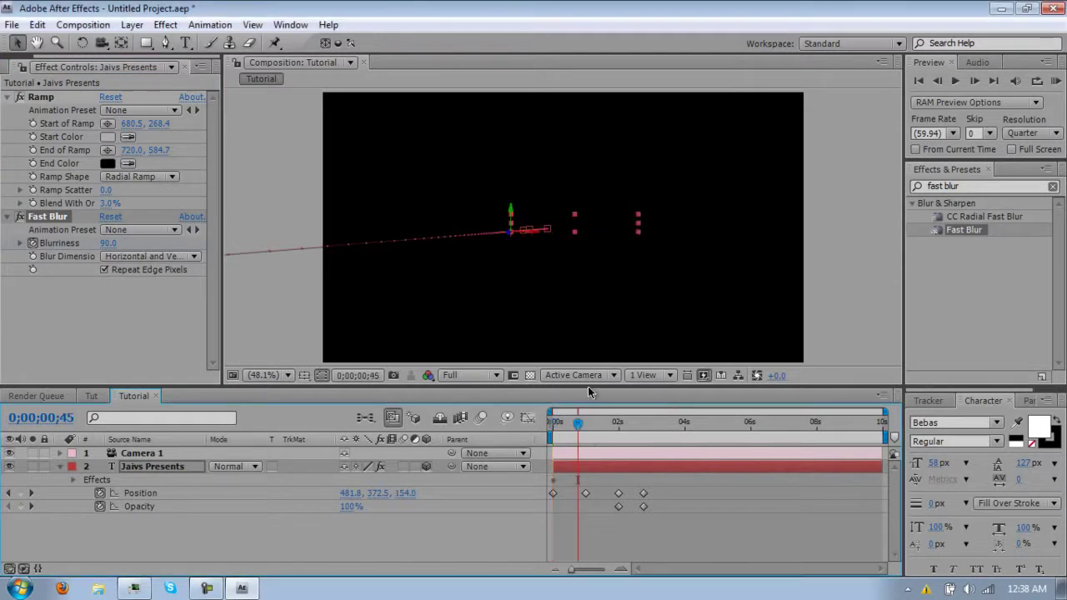
{"action": "left_click", "coordinate": [108, 243]}
{"action": "key", "text": "Return"}
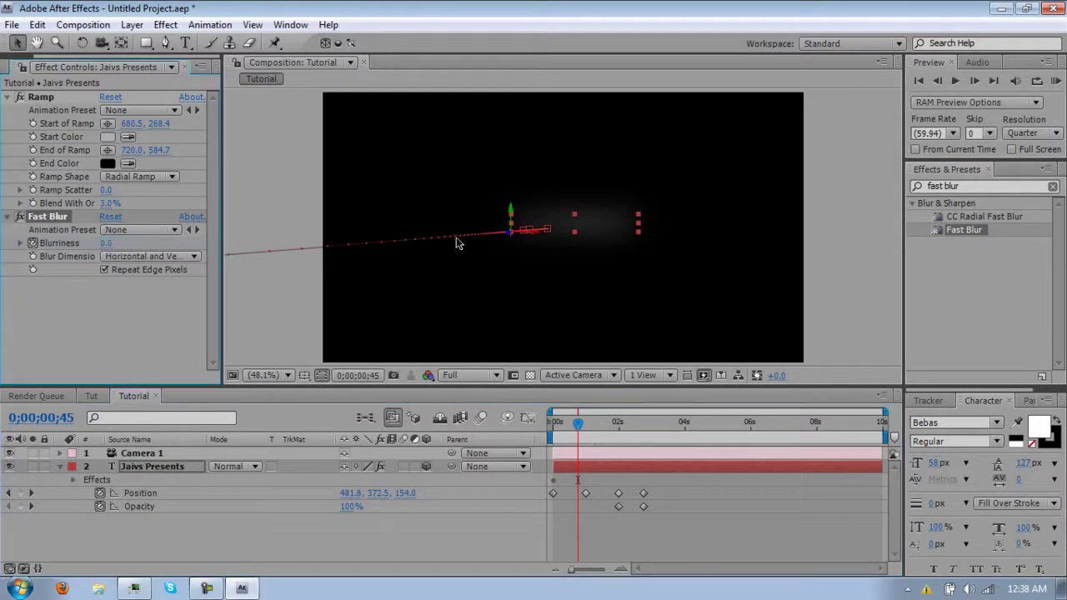
{"action": "key", "text": "u"}
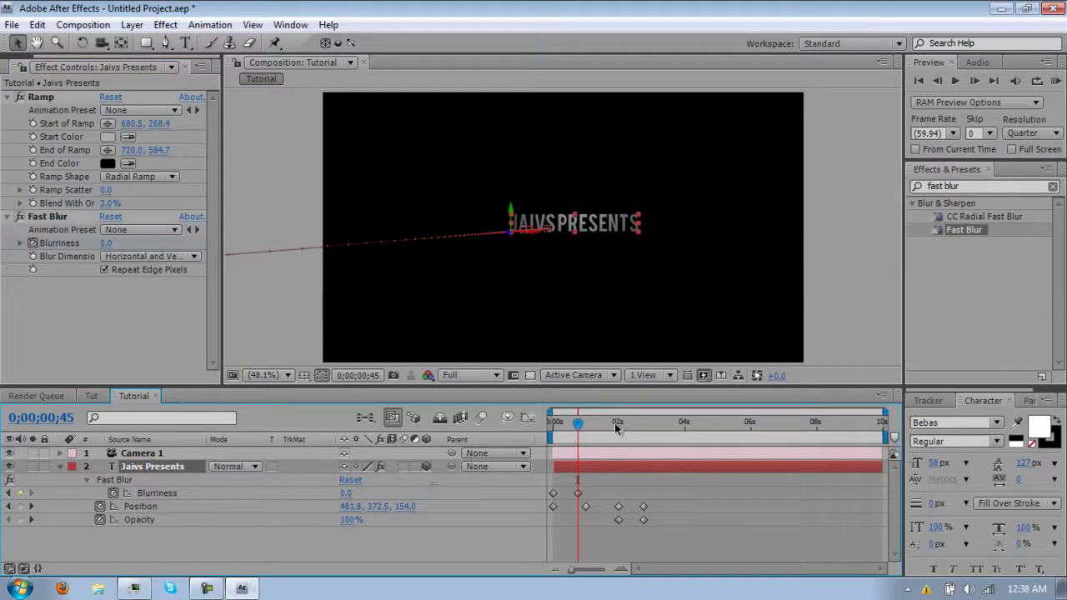
{"action": "left_click", "coordinate": [556, 424]}
{"action": "left_click_drag", "start_coordinate": [556, 423], "coordinate": [620, 410]}
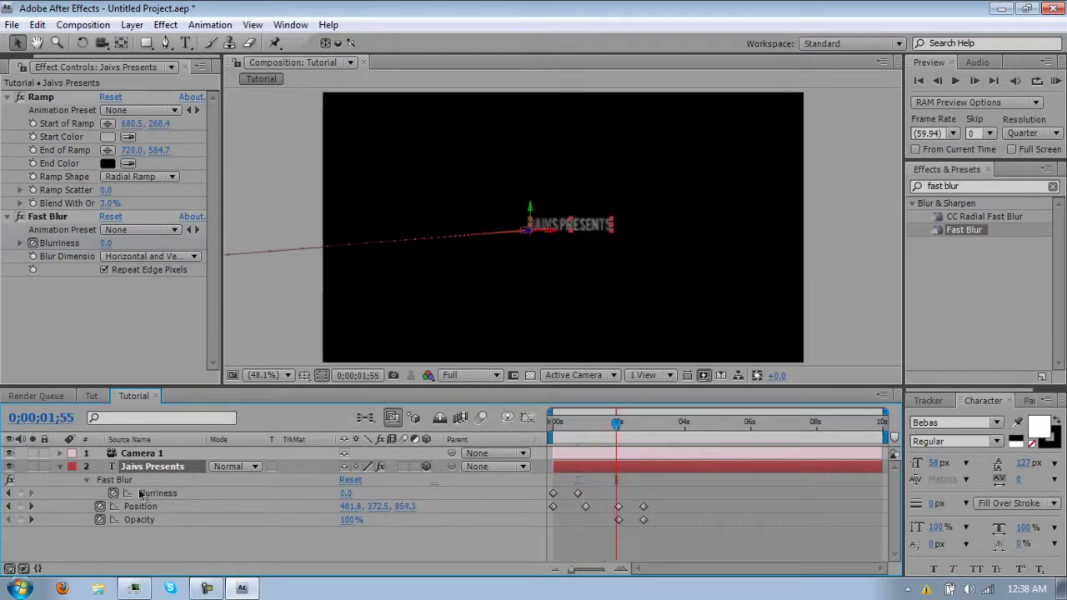
Add Blurriness keyframes of 0 at 0;00;02;00 and 100 at 0;00;02;45.
{"action": "left_click", "coordinate": [31, 507]}
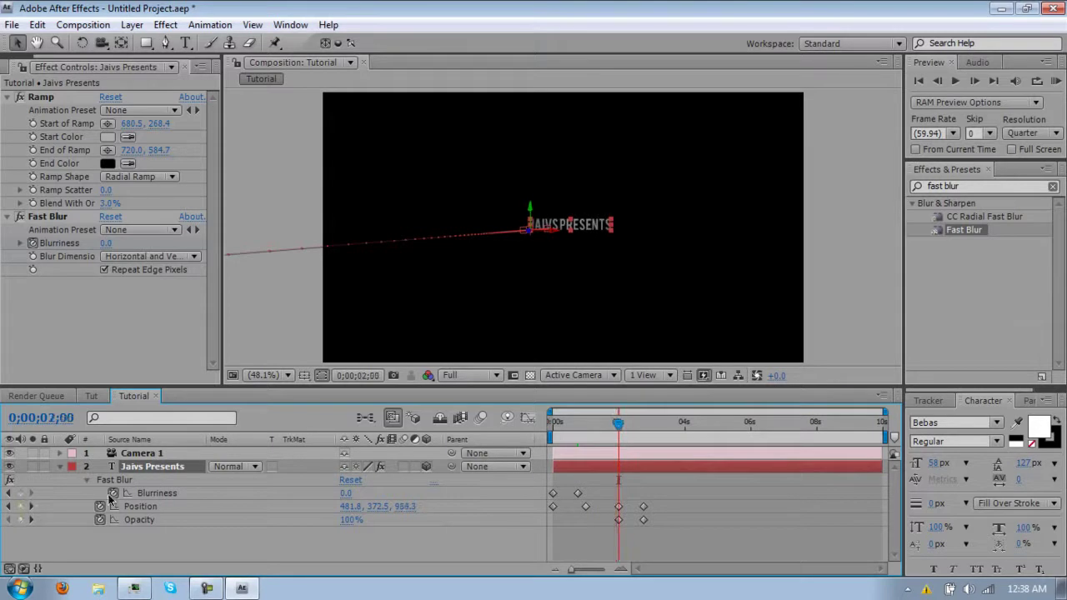
{"action": "left_click", "coordinate": [346, 493]}
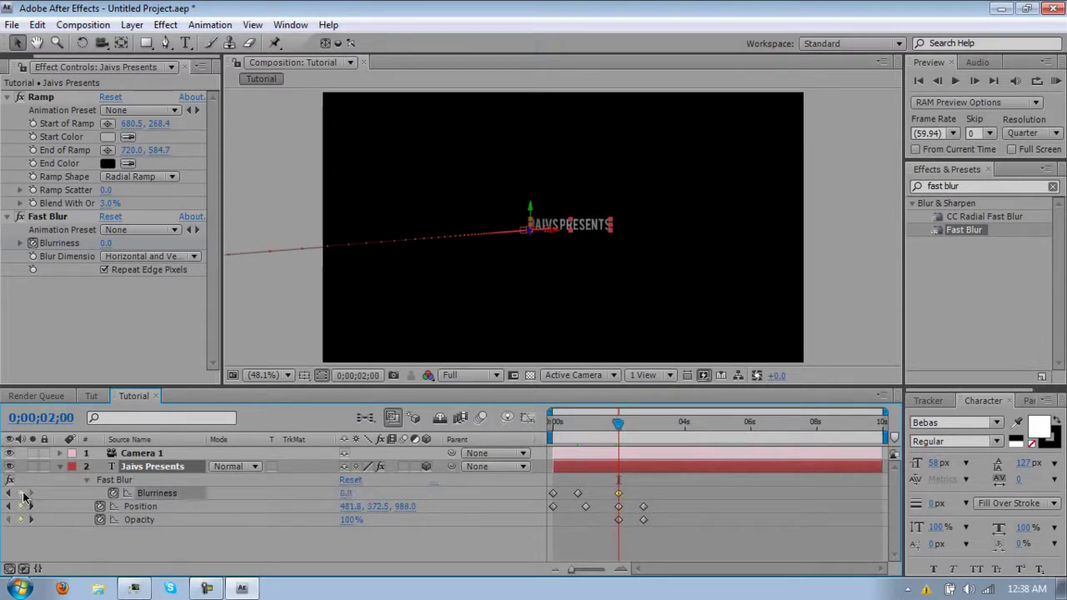
{"action": "left_click", "coordinate": [20, 493]}
{"action": "left_click", "coordinate": [31, 506]}
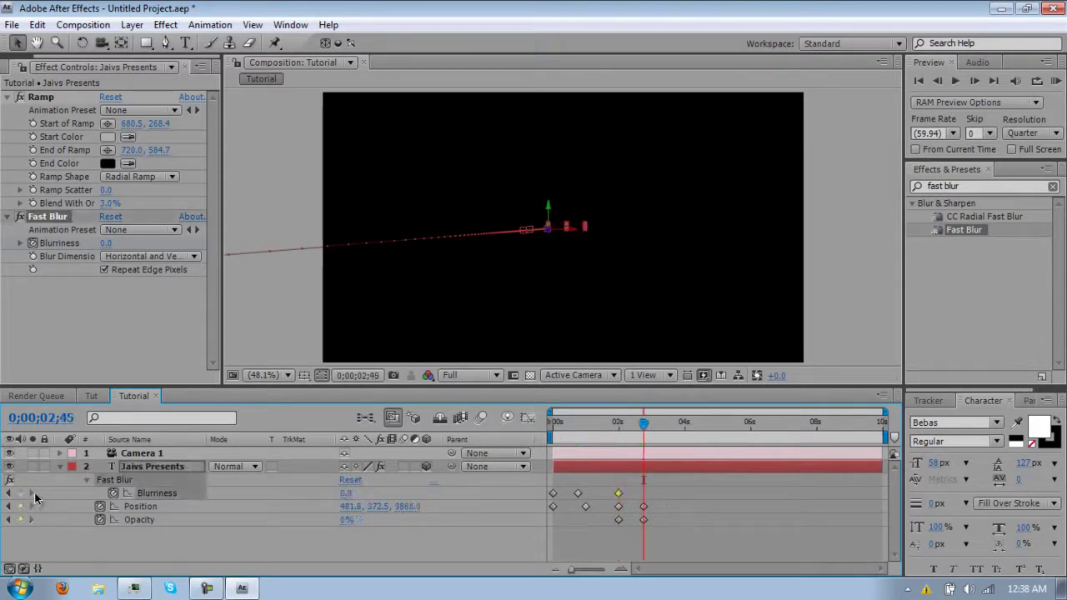
{"action": "left_click", "coordinate": [344, 494]}
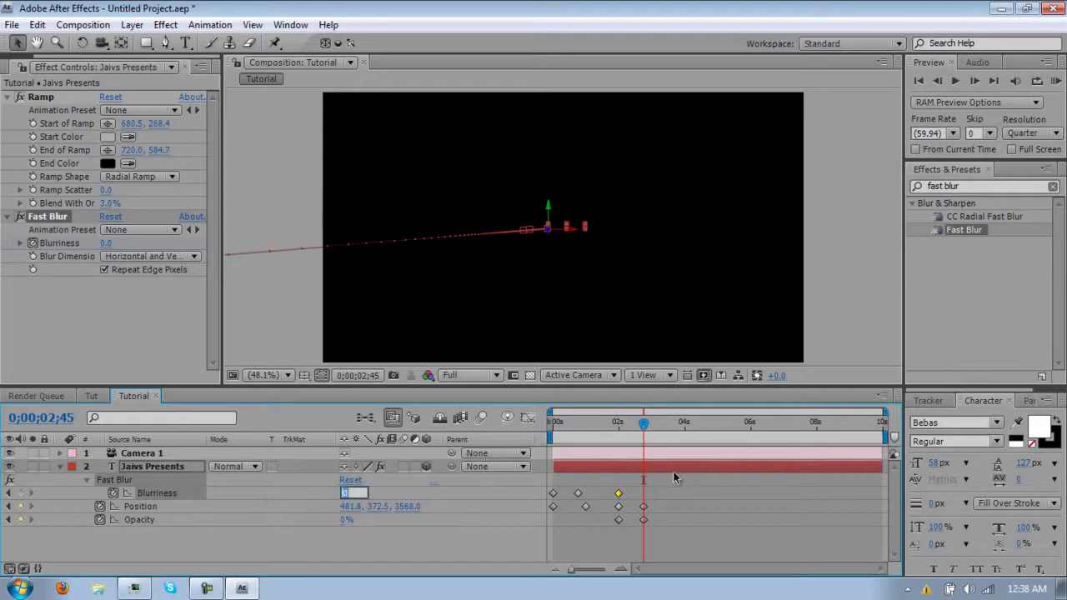
{"action": "type", "text": "100"}
{"action": "key", "text": "Return"}
{"action": "left_click", "coordinate": [1056, 81]}
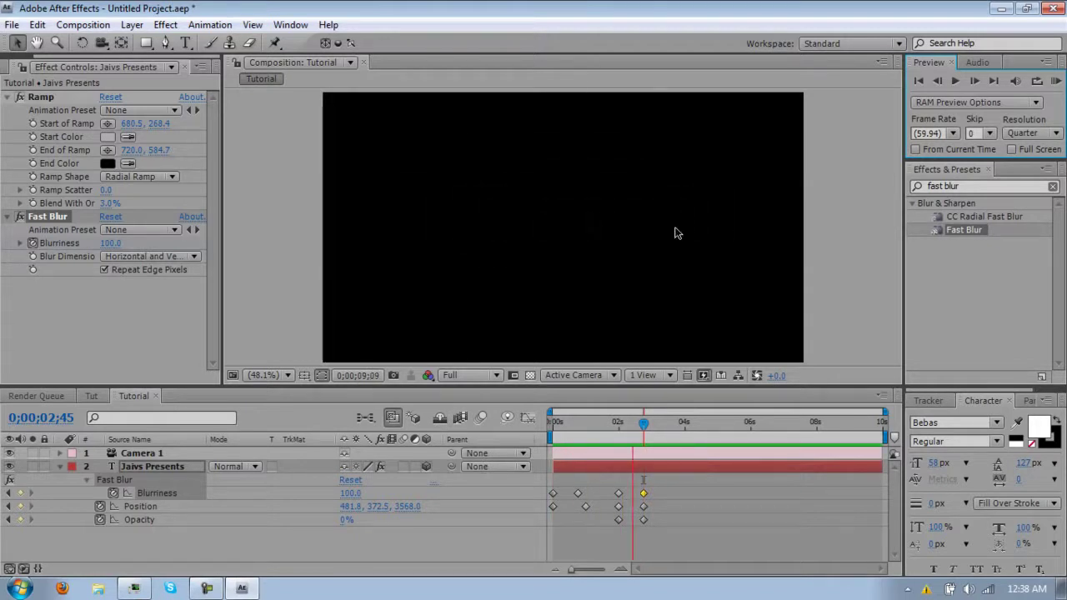
{"action": "left_click", "coordinate": [587, 423]}
{"action": "left_click_drag", "start_coordinate": [588, 425], "coordinate": [614, 433]}
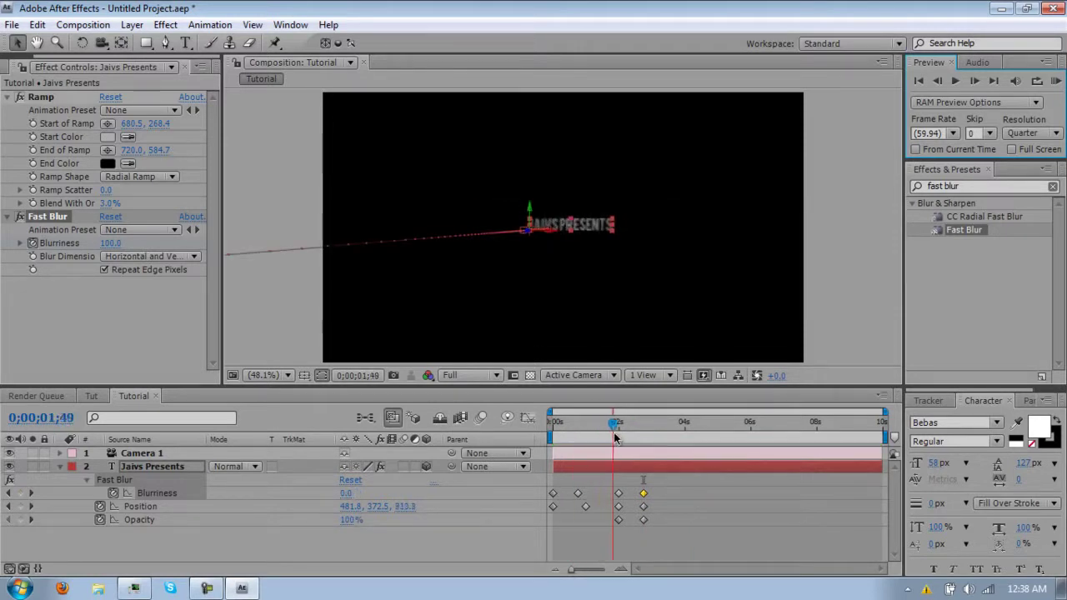
{"action": "left_click", "coordinate": [586, 506]}
{"action": "right_click", "coordinate": [587, 507]}
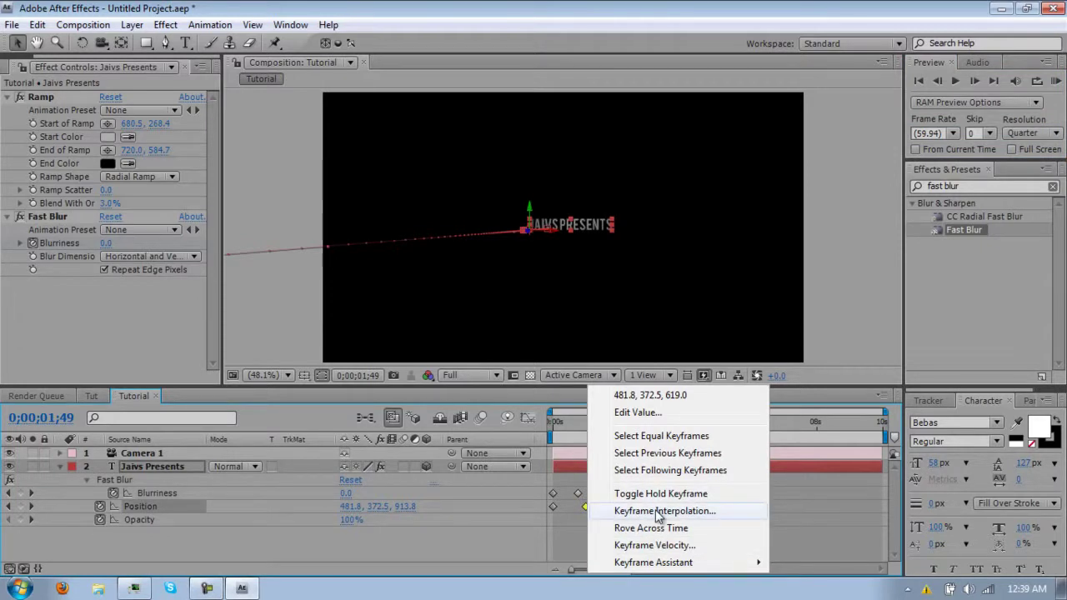
{"action": "left_click", "coordinate": [663, 511]}
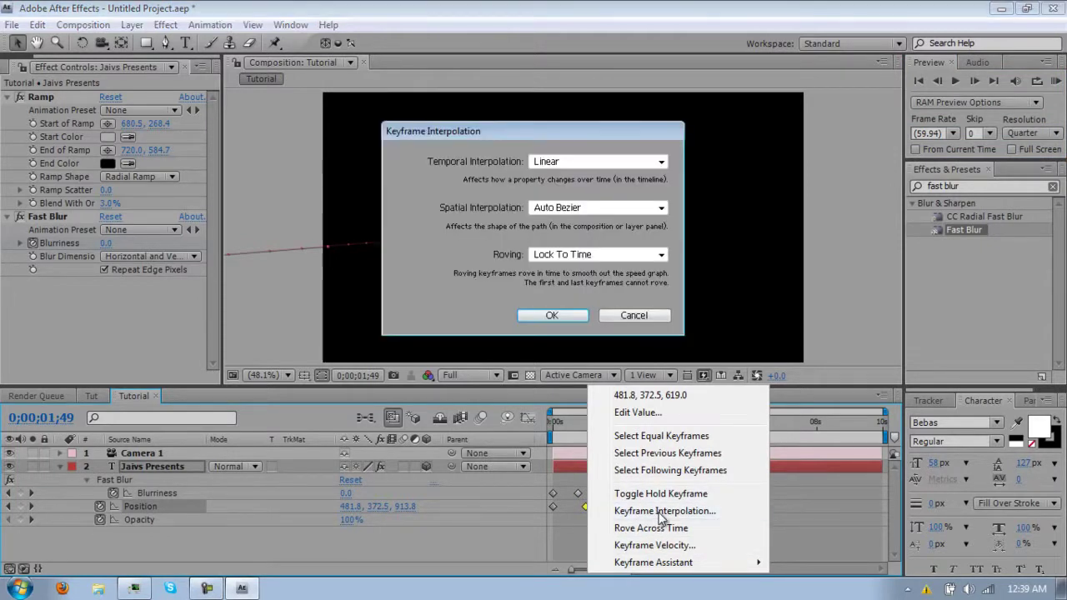
{"action": "left_click", "coordinate": [602, 166]}
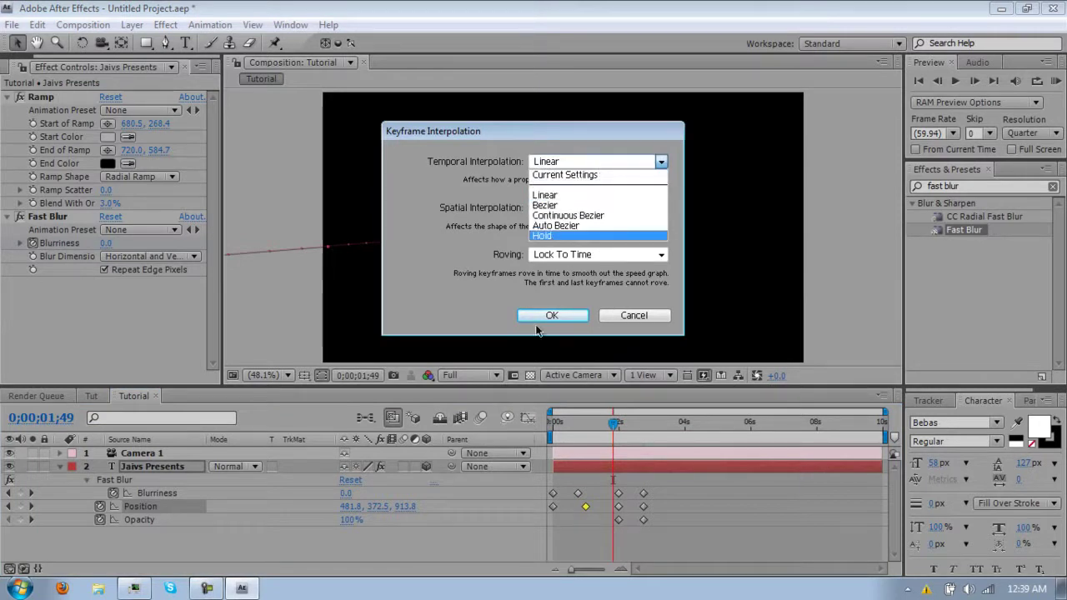
{"action": "left_click", "coordinate": [554, 196]}
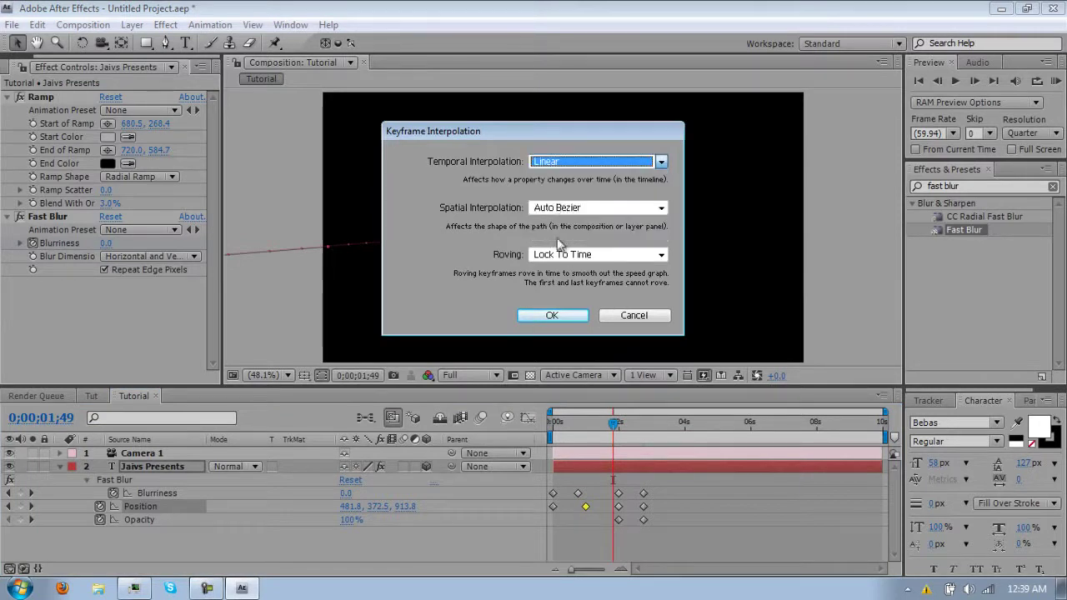
{"action": "left_click", "coordinate": [558, 316]}
{"action": "right_click", "coordinate": [619, 508]}
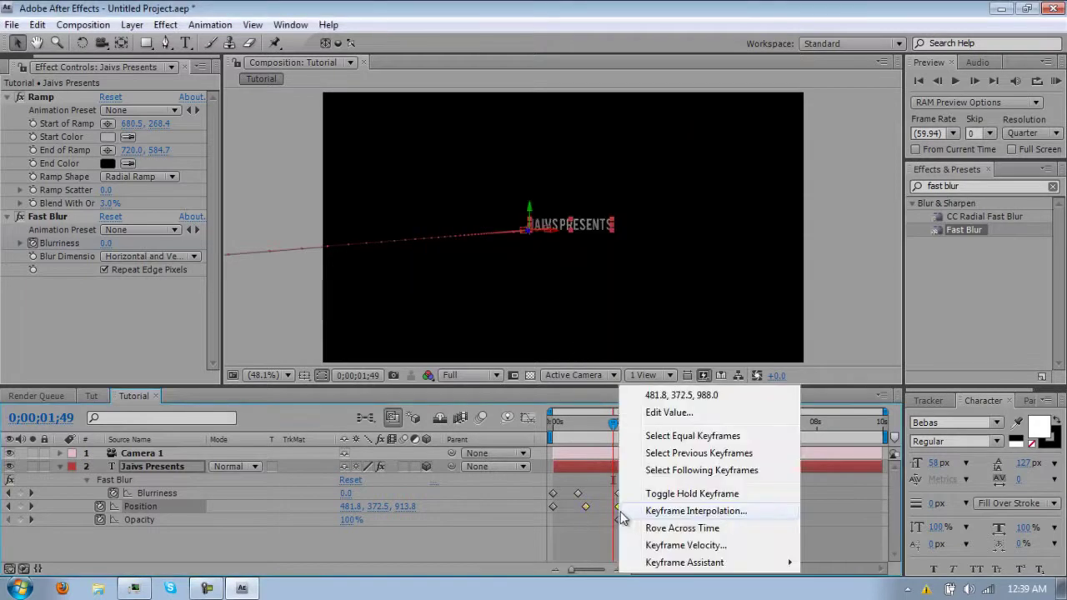
{"action": "left_click", "coordinate": [573, 534]}
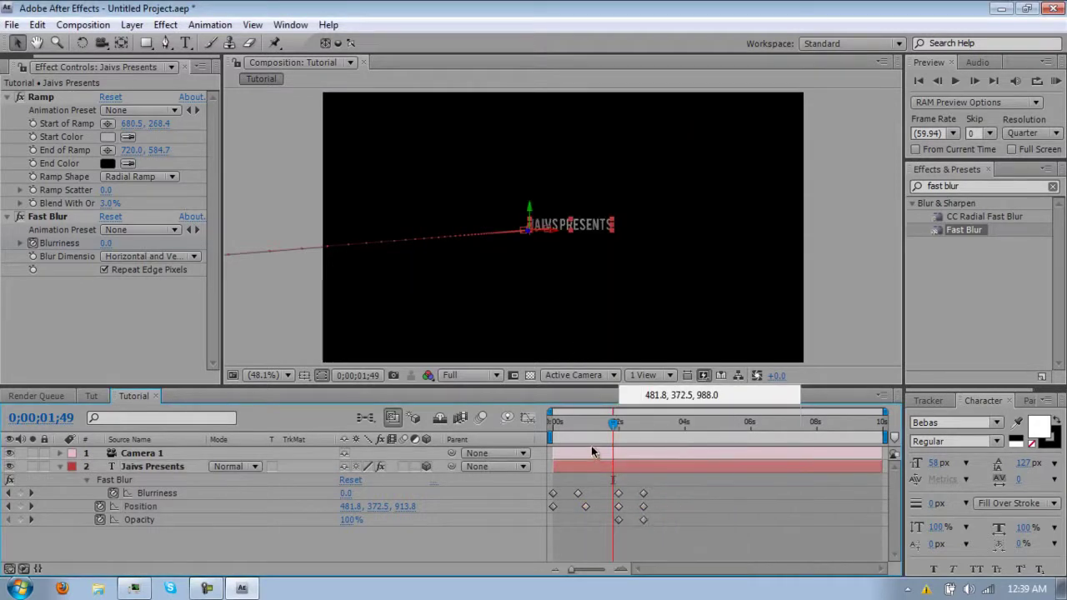
{"action": "left_click", "coordinate": [586, 423]}
{"action": "mouse_move", "coordinate": [586, 425]}
{"action": "left_mouse_down"}
{"action": "mouse_move", "coordinate": [612, 422]}
{"action": "mouse_move", "coordinate": [586, 428]}
{"action": "mouse_move", "coordinate": [602, 424]}
{"action": "left_mouse_up"}
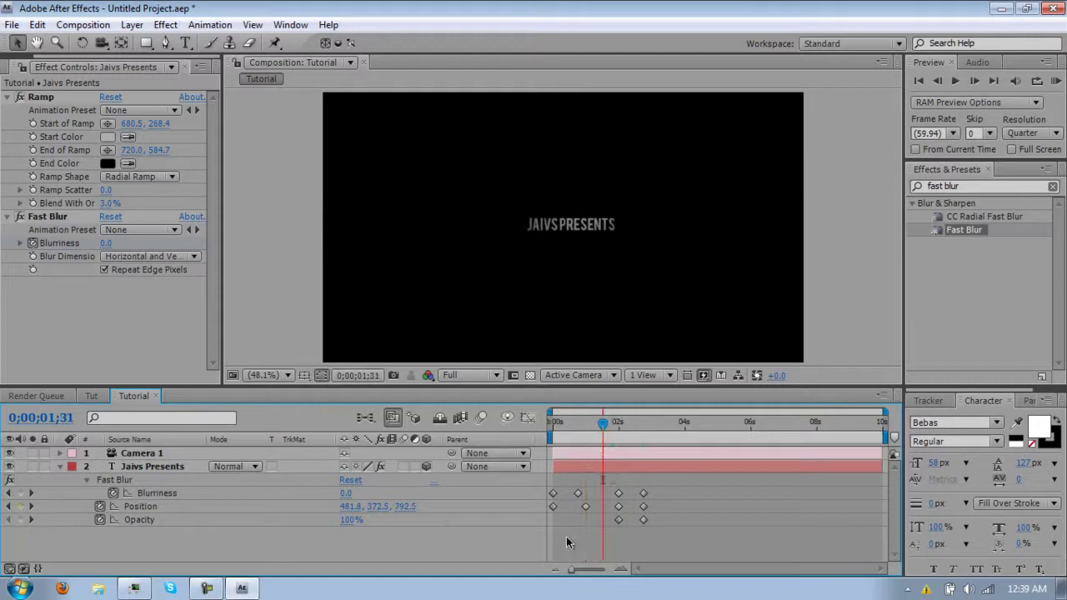
{"action": "left_click_drag", "start_coordinate": [683, 547], "coordinate": [545, 475]}
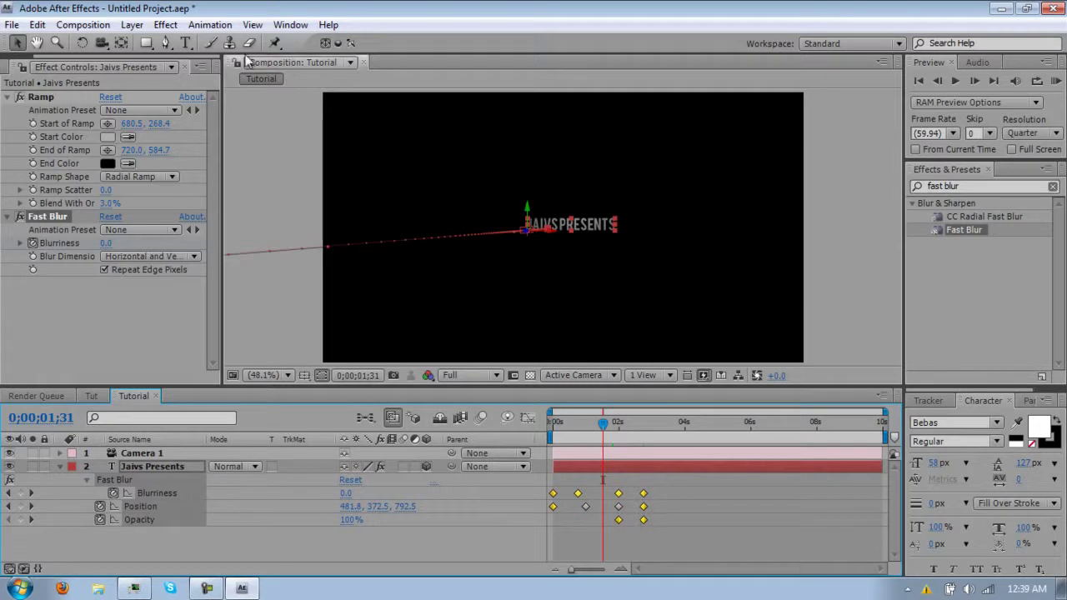
Apply Easy Ease to the title's blur, position and opacity keyframes, then scrub to about three seconds to check.
{"action": "left_click", "coordinate": [210, 25]}
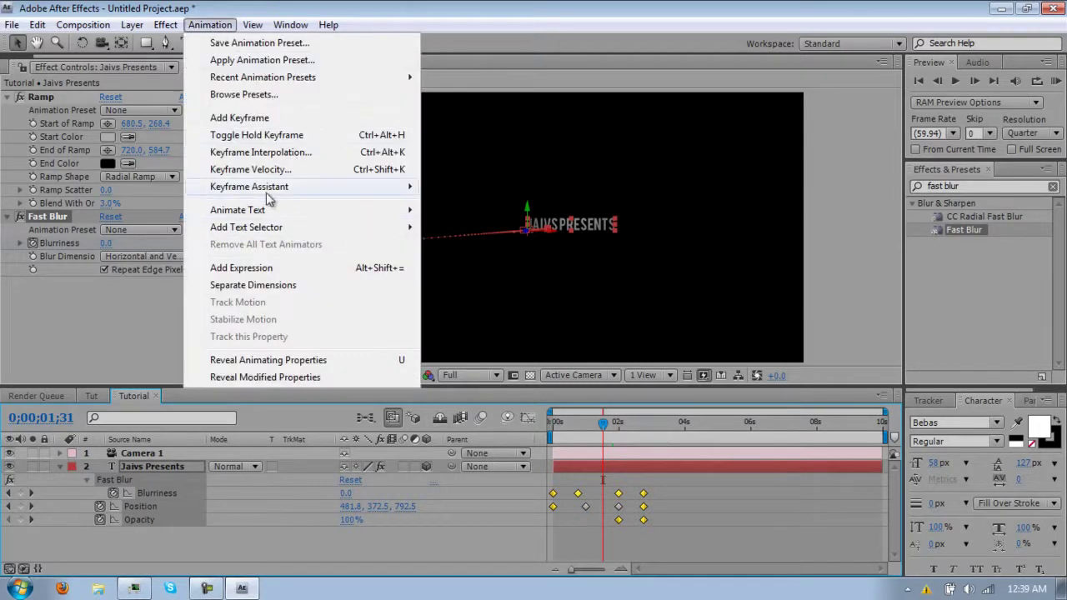
{"action": "mouse_move", "coordinate": [268, 193]}
{"action": "left_click", "coordinate": [457, 221]}
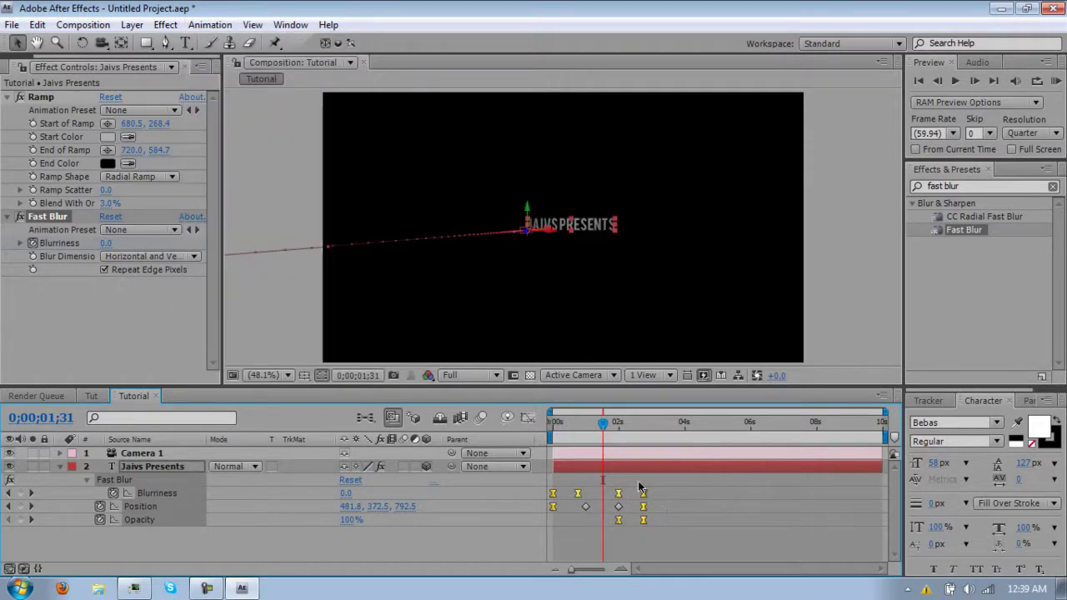
{"action": "mouse_move", "coordinate": [616, 428]}
{"action": "left_mouse_down"}
{"action": "mouse_move", "coordinate": [663, 421]}
{"action": "mouse_move", "coordinate": [557, 421]}
{"action": "mouse_move", "coordinate": [603, 421]}
{"action": "left_mouse_up"}
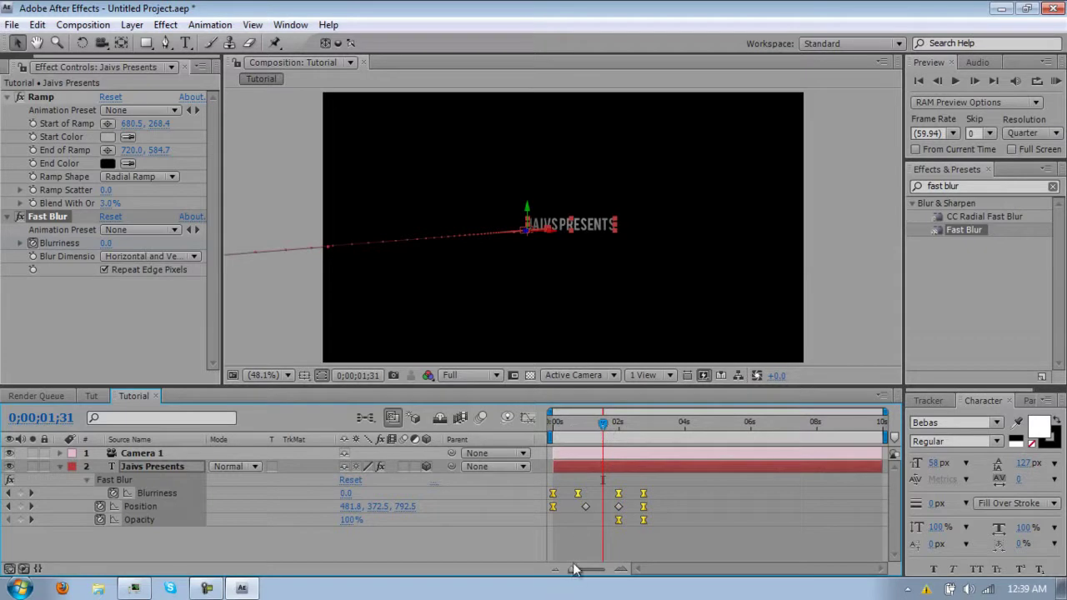
{"action": "mouse_move", "coordinate": [635, 423]}
{"action": "left_mouse_down"}
{"action": "mouse_move", "coordinate": [652, 423]}
{"action": "mouse_move", "coordinate": [642, 420]}
{"action": "left_mouse_up"}
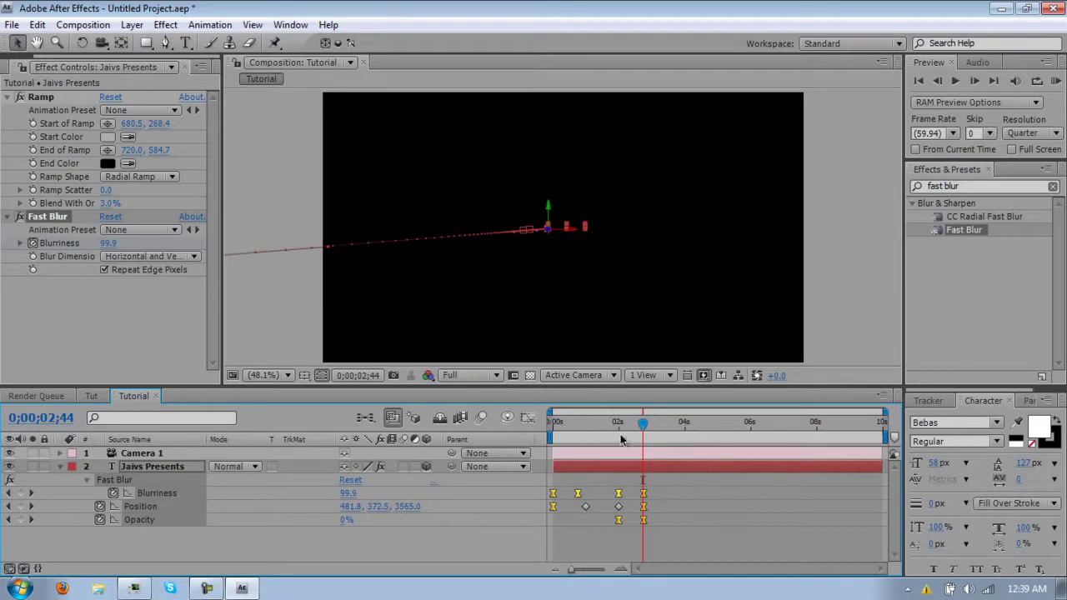
Duplicate the Fast Blur effect twice so the title layer carries three Fast Blurs.
{"action": "key", "text": "ctrl+d"}
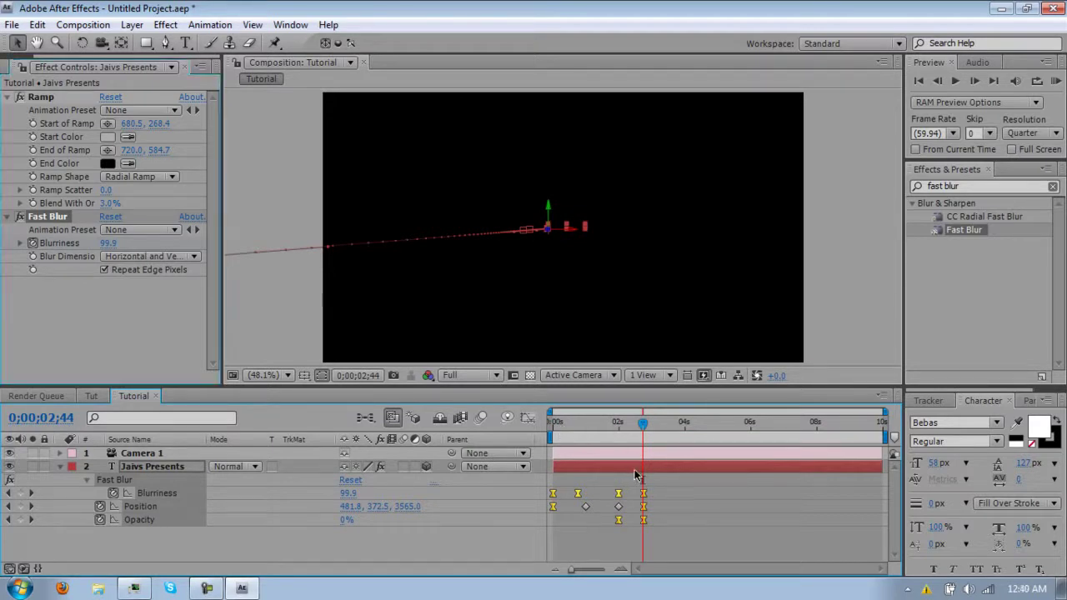
{"action": "key", "text": "ctrl+d"}
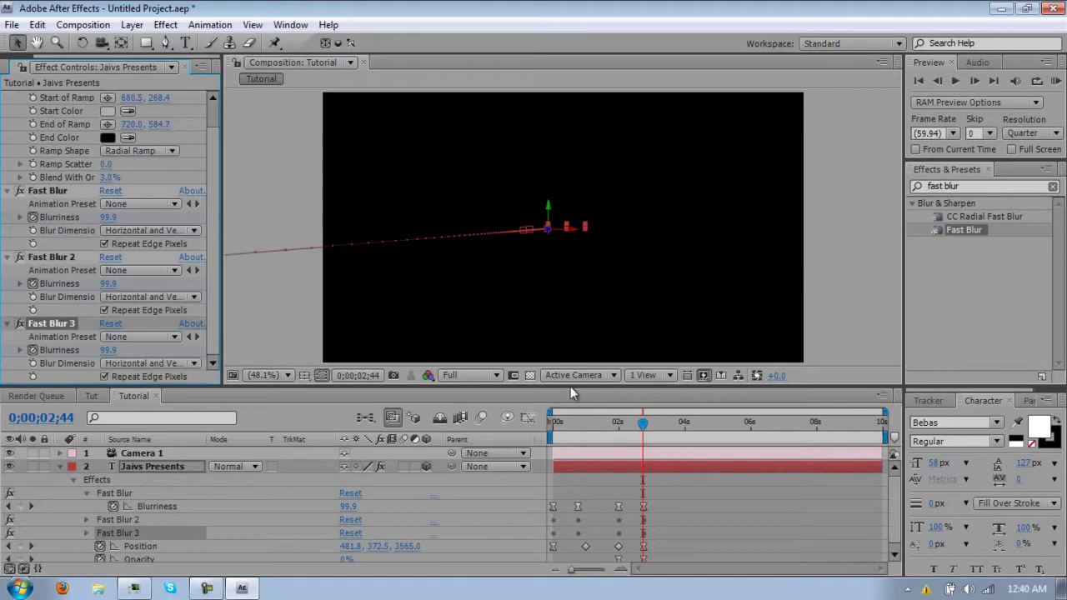
{"action": "left_click_drag", "start_coordinate": [520, 388], "coordinate": [498, 248]}
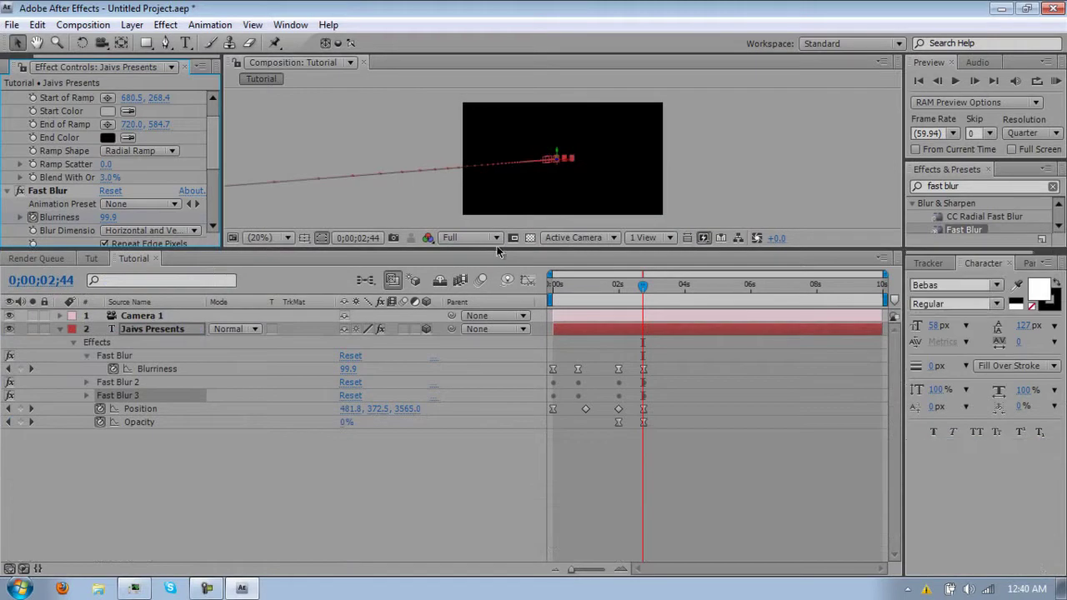
Duplicate the Jaivs Presents layer twice and reveal both copies' keyframed properties.
{"action": "left_click", "coordinate": [161, 330]}
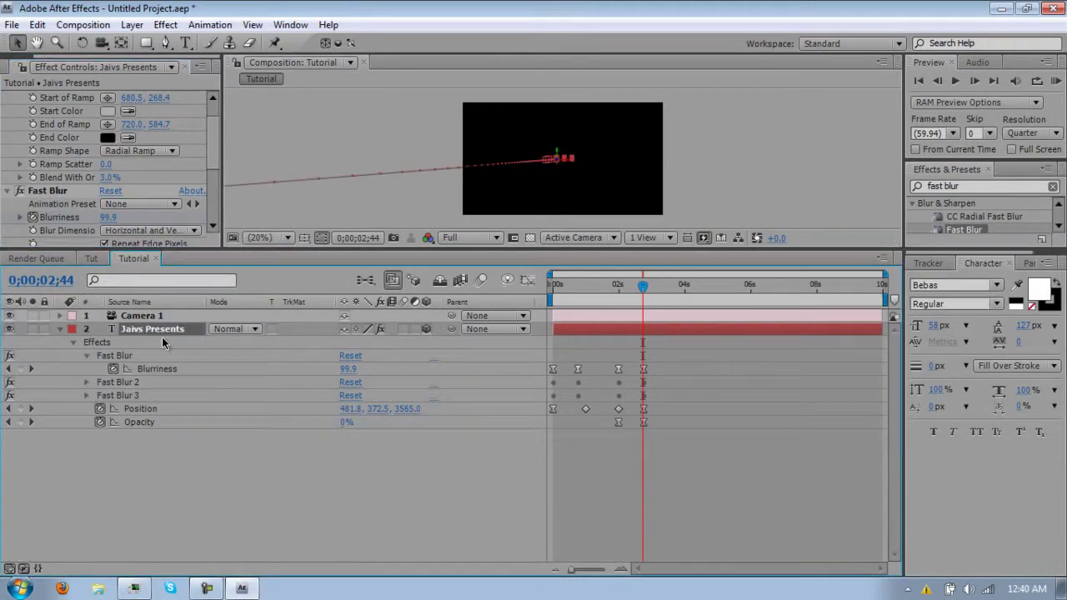
{"action": "key", "text": "ctrl+d"}
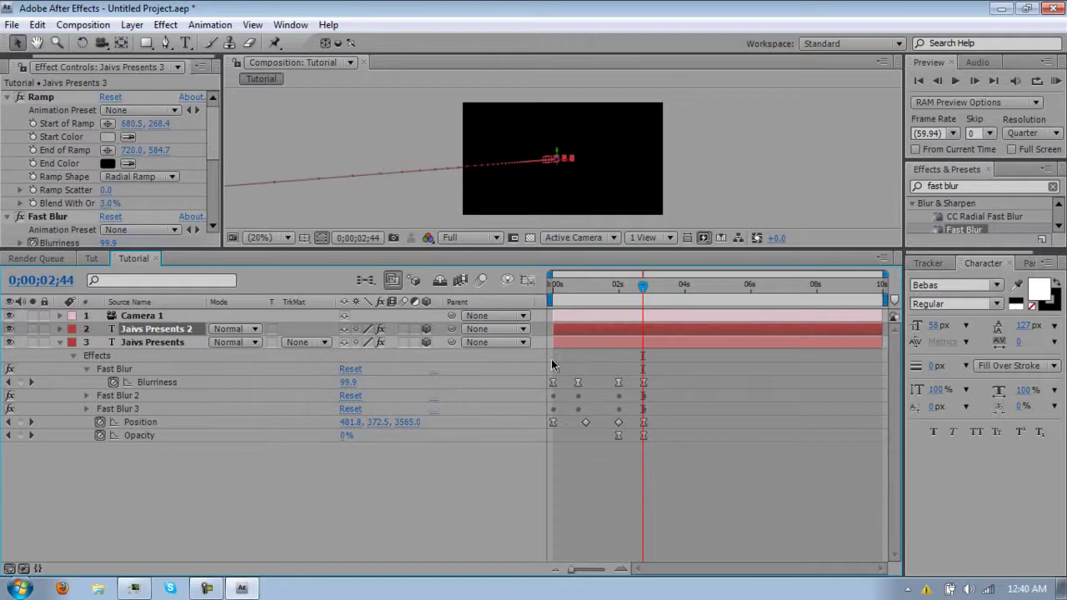
{"action": "key", "text": "ctrl+d"}
{"action": "left_click", "coordinate": [589, 340], "text": "ctrl"}
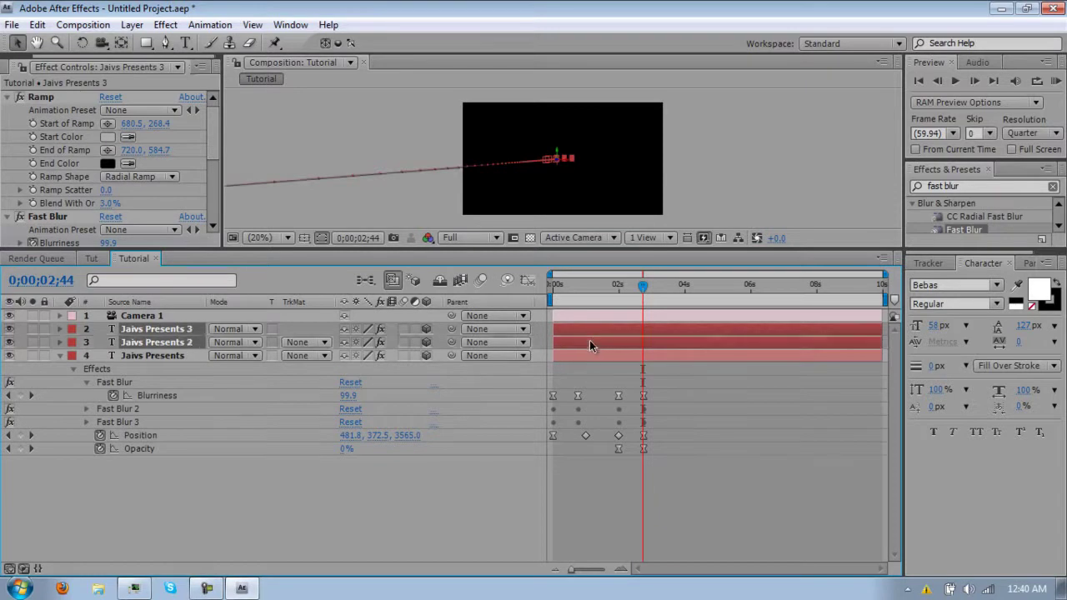
{"action": "key", "text": "u"}
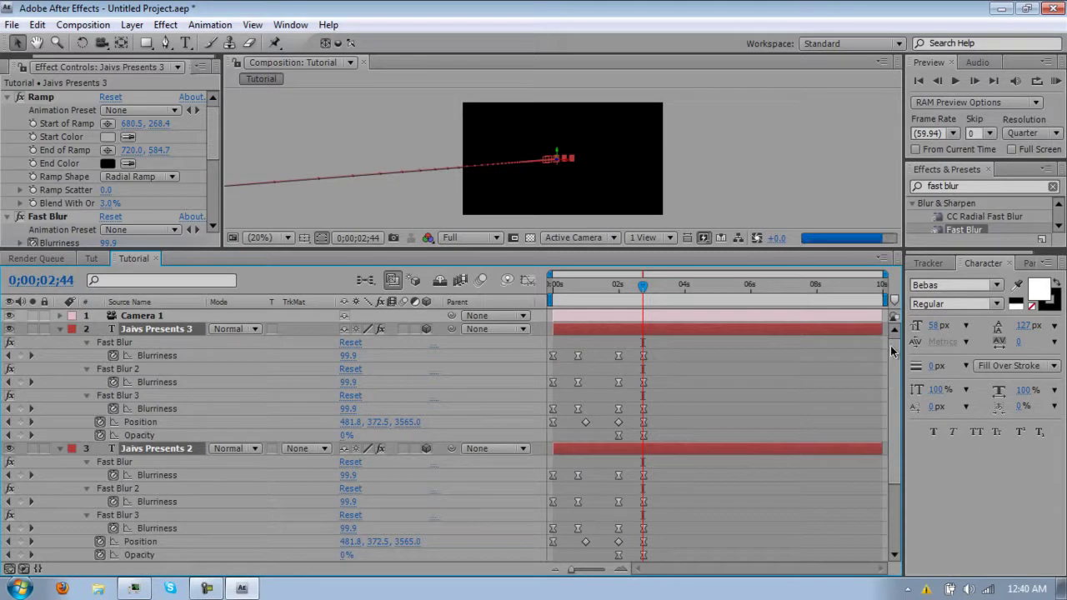
{"action": "scroll", "coordinate": [892, 363], "scroll_direction": "down", "scroll_amount": 3}
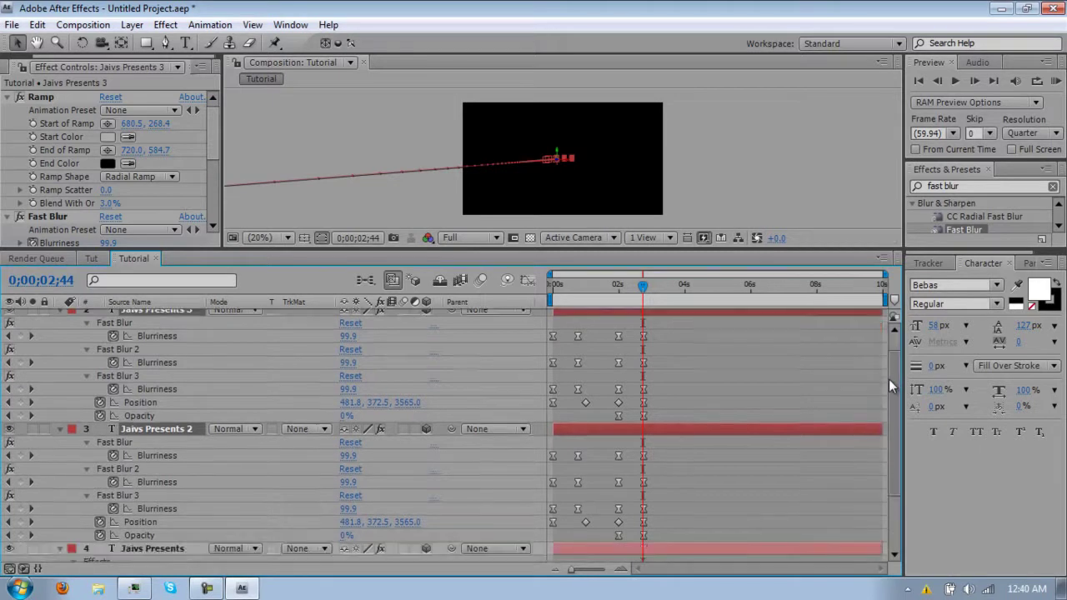
Set the preview resolution to Quarter and delay both copies to start at 2;44.
{"action": "left_click", "coordinate": [469, 239]}
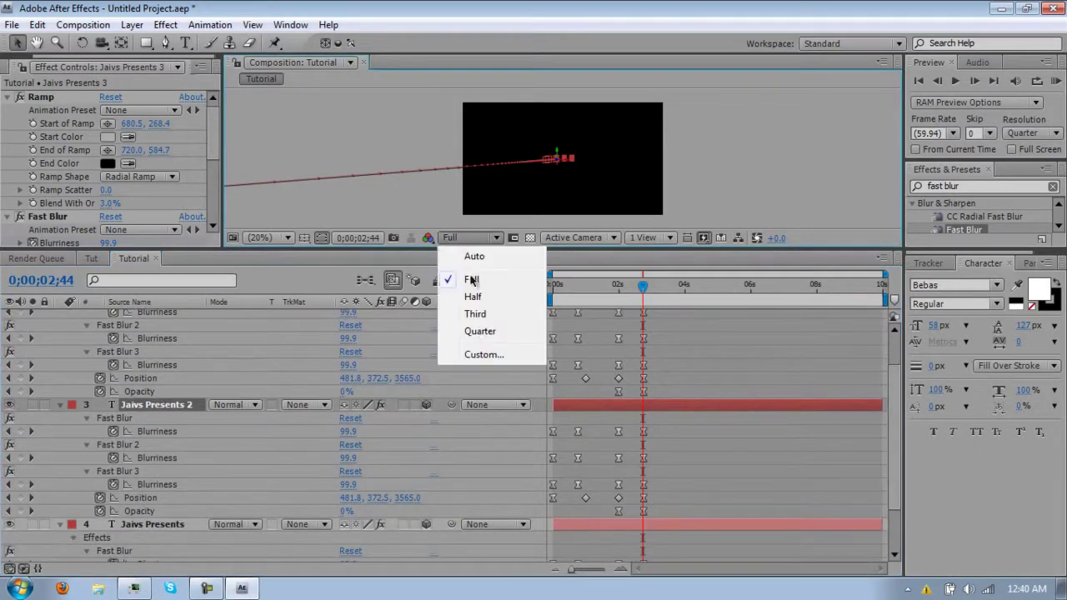
{"action": "left_click", "coordinate": [481, 332]}
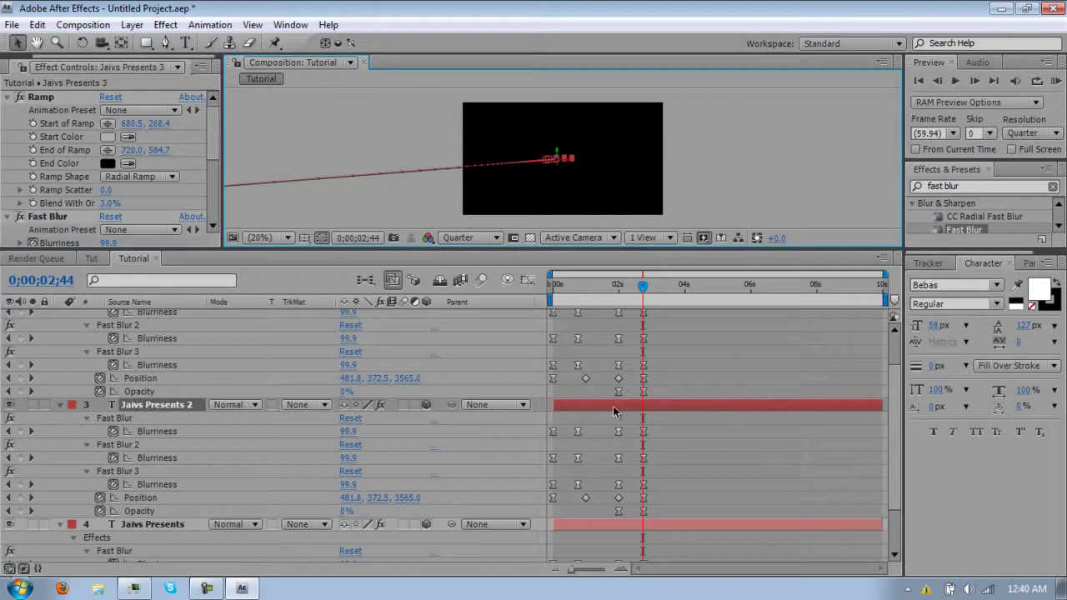
{"action": "left_click_drag", "start_coordinate": [594, 404], "coordinate": [679, 407]}
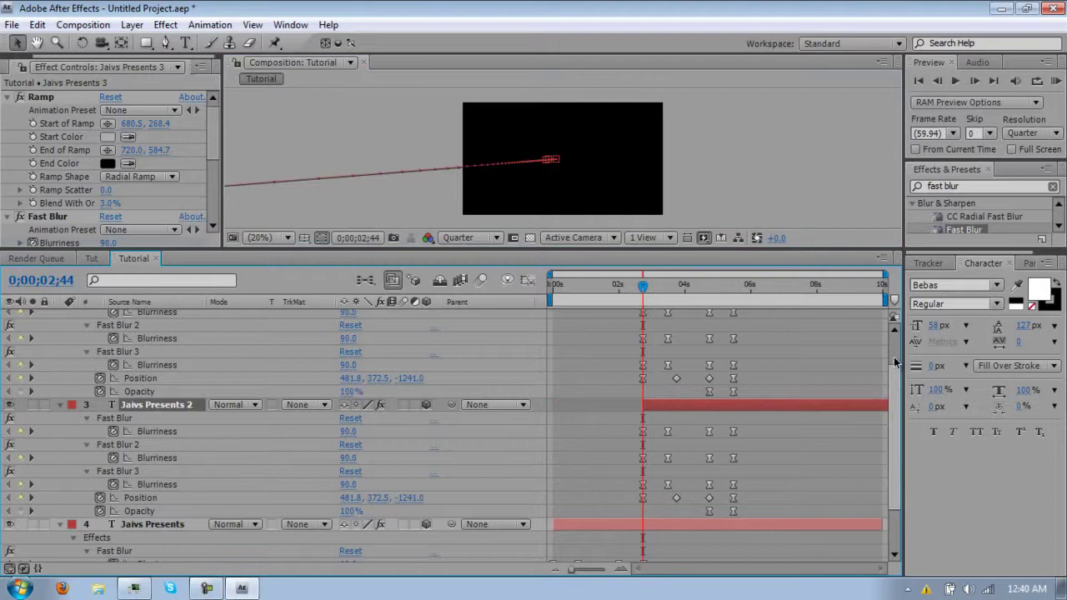
Shift Jaivs Presents 3 later so it starts at 5;27.
{"action": "scroll", "coordinate": [895, 356], "scroll_direction": "up", "scroll_amount": 3}
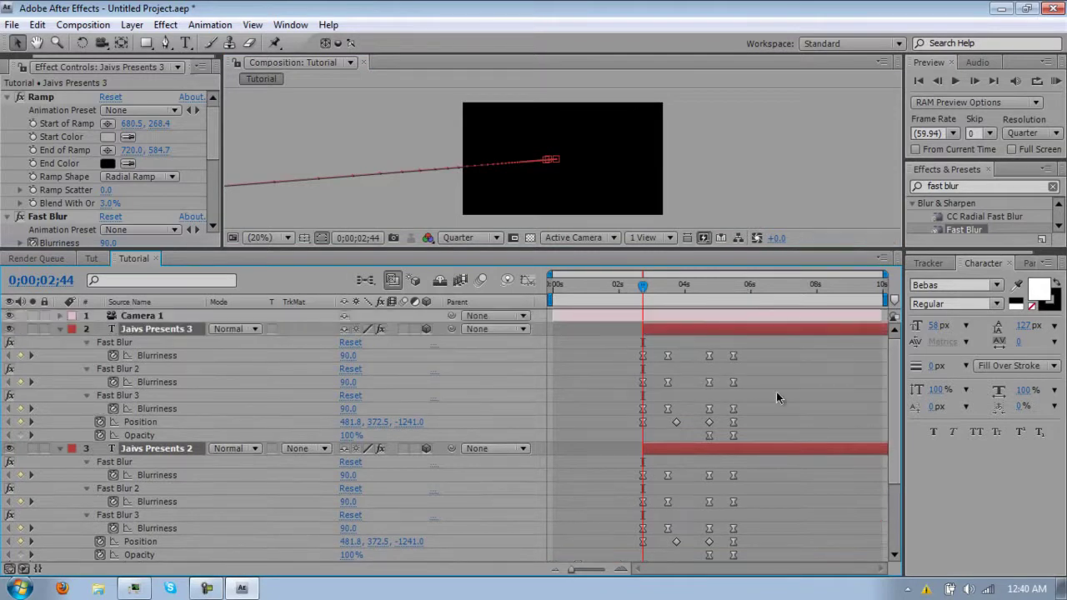
{"action": "left_click", "coordinate": [594, 364]}
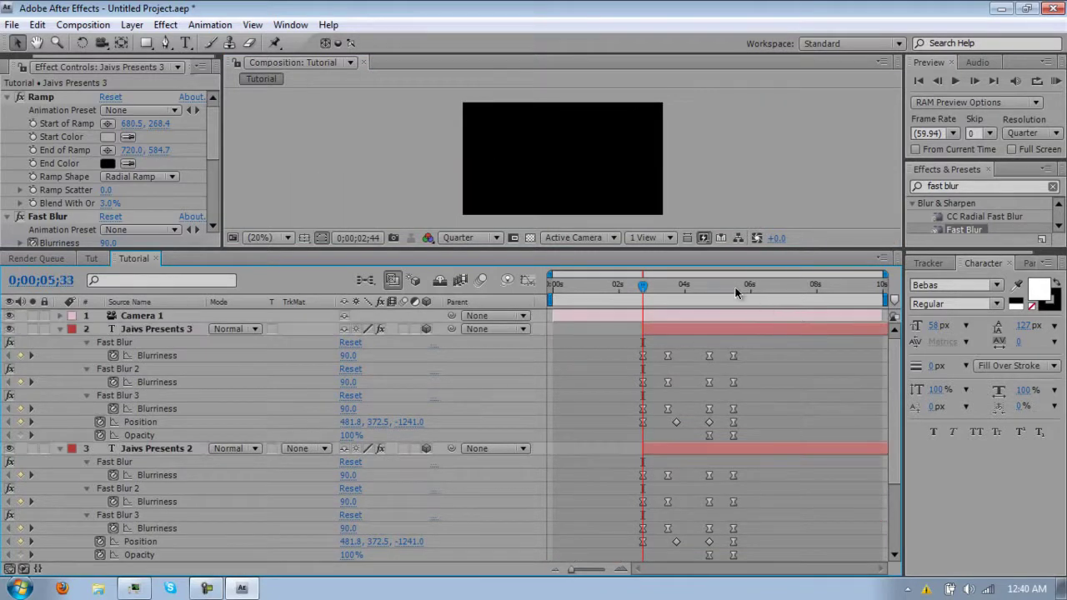
{"action": "left_click_drag", "start_coordinate": [733, 285], "coordinate": [732, 284]}
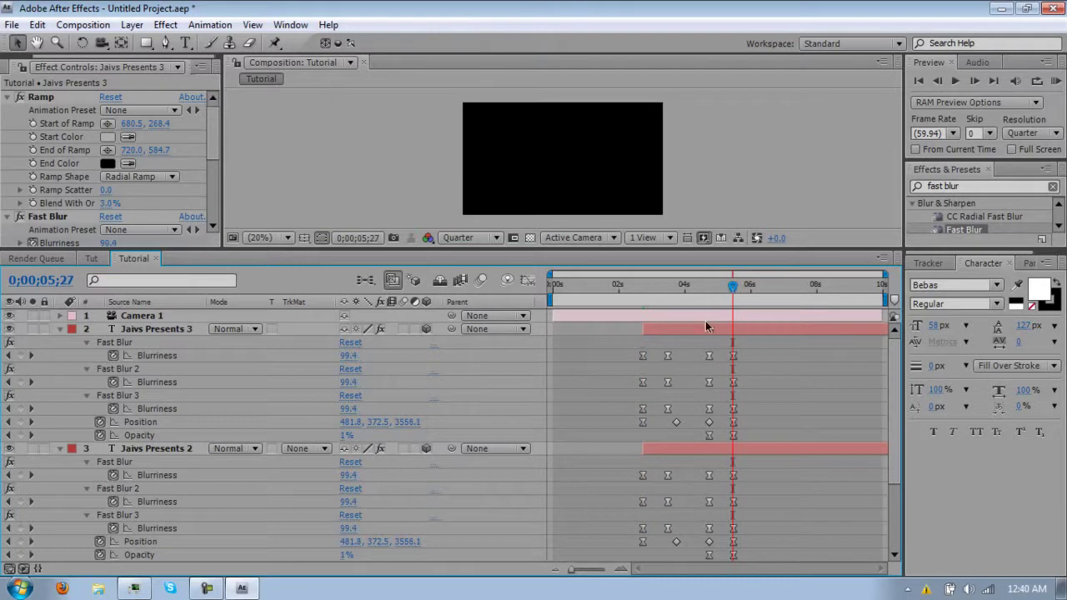
{"action": "left_click_drag", "start_coordinate": [697, 327], "coordinate": [781, 332]}
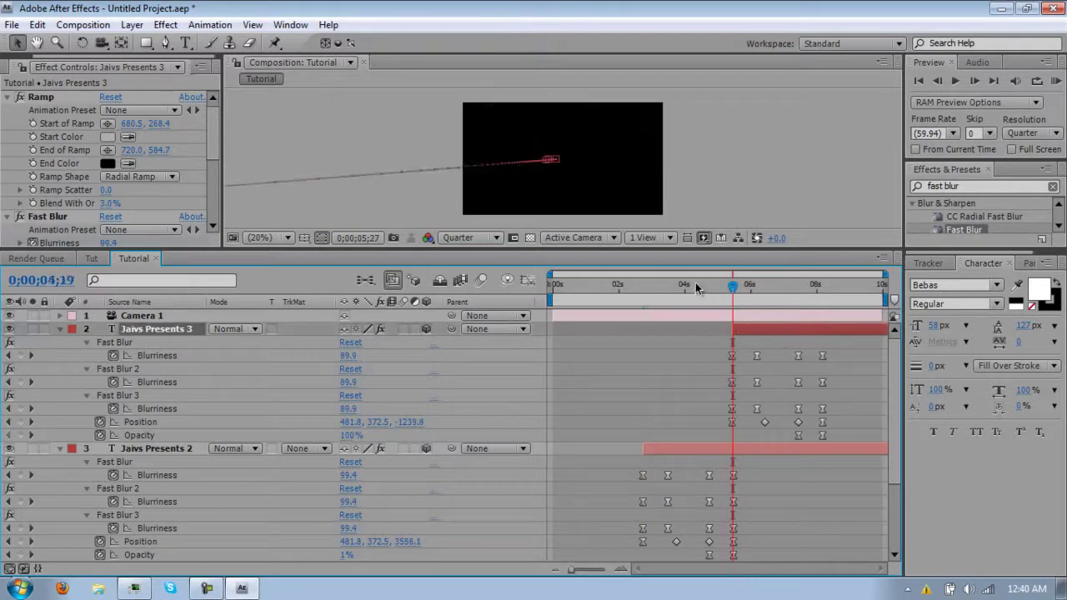
Retitle the Jaivs Presents 2 copy to read 'For his subscribers'.
{"action": "left_click", "coordinate": [695, 285]}
{"action": "left_click", "coordinate": [666, 455]}
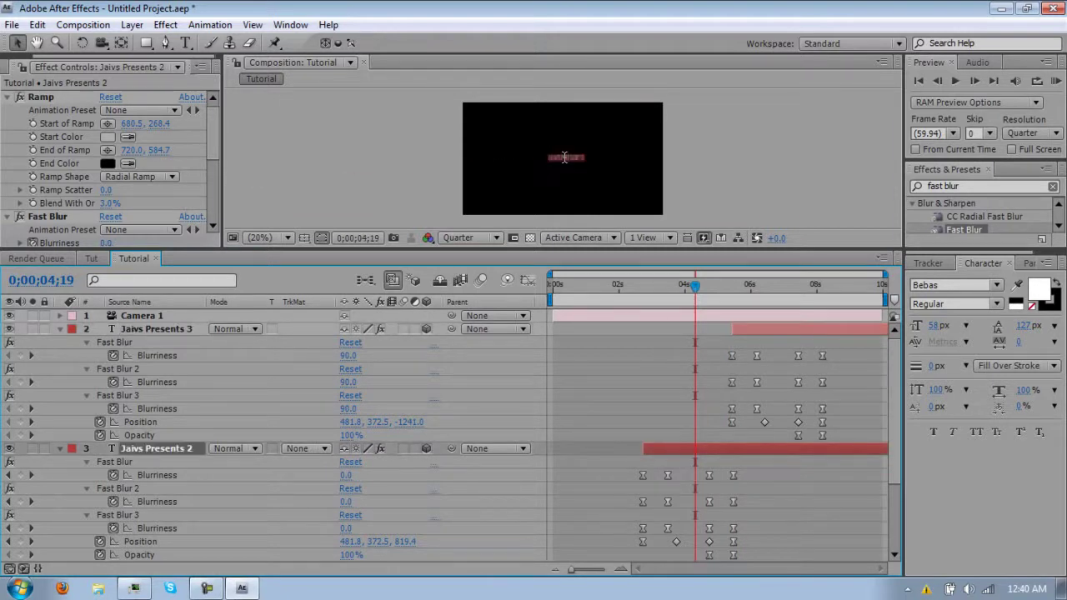
{"action": "key", "text": "ctrl+t"}
{"action": "left_click", "coordinate": [595, 162]}
{"action": "key", "text": "BackSpace"}
{"action": "key", "text": "BackSpace"}
{"action": "key", "text": "BackSpace"}
{"action": "key", "text": "BackSpace"}
{"action": "key", "text": "BackSpace"}
{"action": "key", "text": "BackSpace"}
{"action": "key", "text": "BackSpace"}
{"action": "key", "text": "BackSpace"}
{"action": "key", "text": "BackSpace"}
{"action": "key", "text": "BackSpace"}
{"action": "key", "text": "BackSpace"}
{"action": "key", "text": "BackSpace"}
{"action": "key", "text": "BackSpace"}
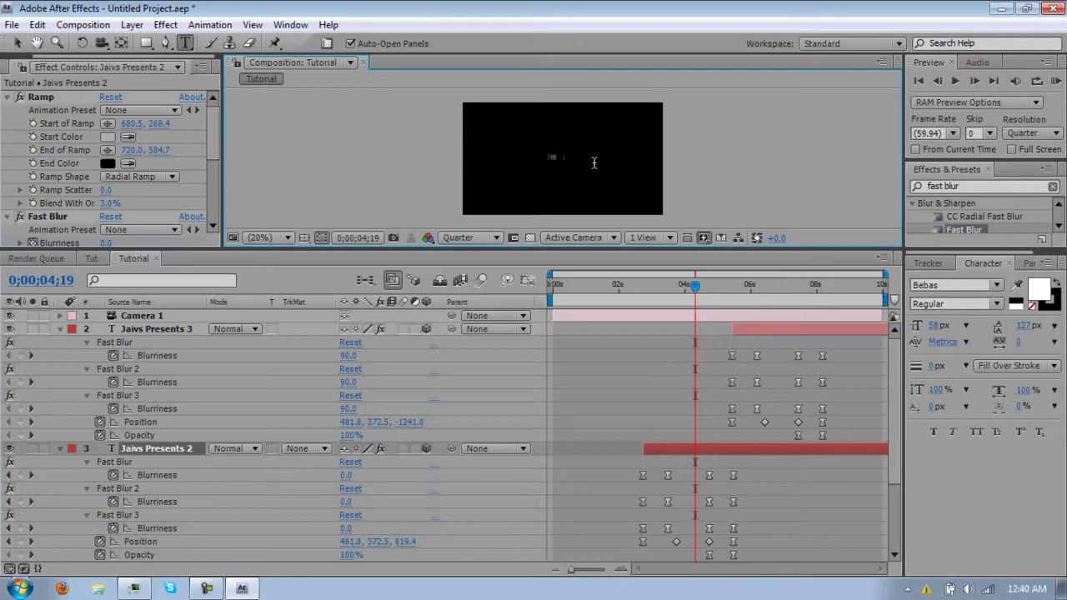
{"action": "type", "text": "PRESENTSION"}
{"action": "left_click", "coordinate": [765, 284]}
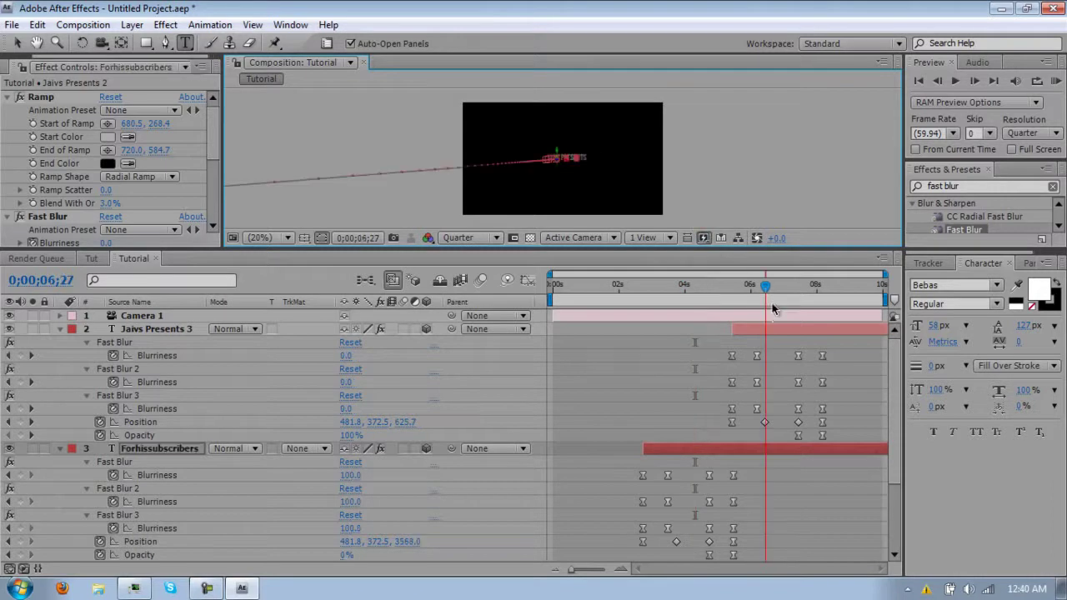
Retitle the third copy to read 'A tutorial text animation'.
{"action": "left_click", "coordinate": [761, 330]}
{"action": "double_click", "coordinate": [587, 163]}
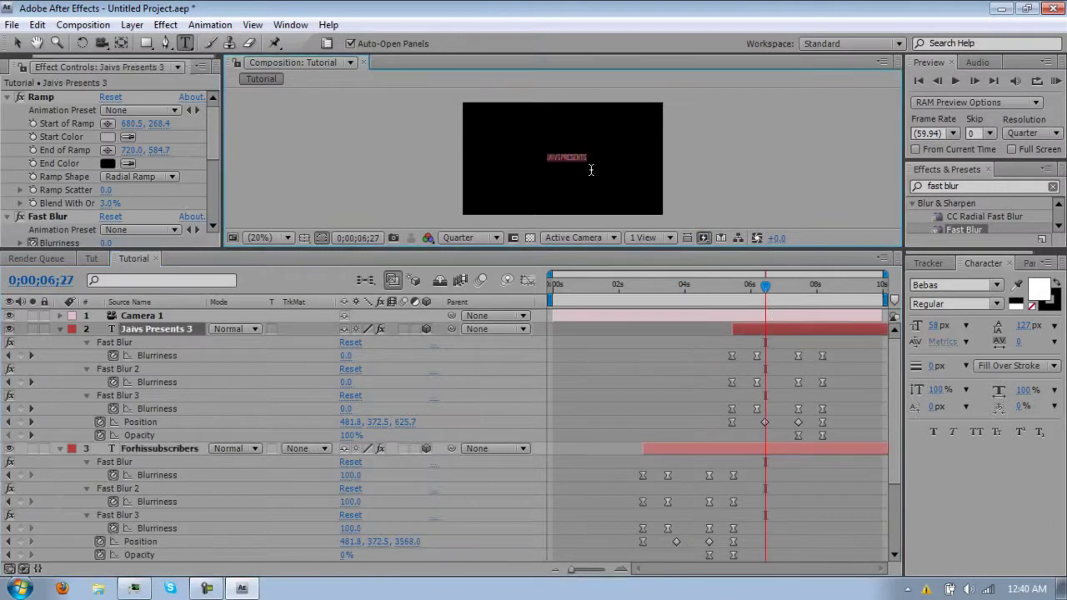
{"action": "type", "text": "ATH"}
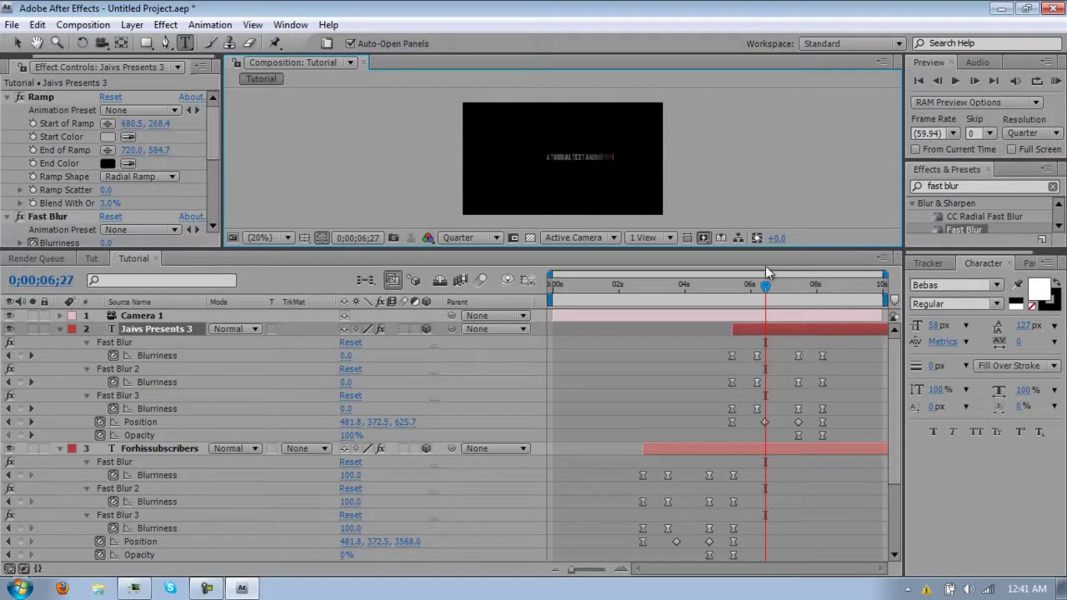
{"action": "left_click", "coordinate": [782, 288]}
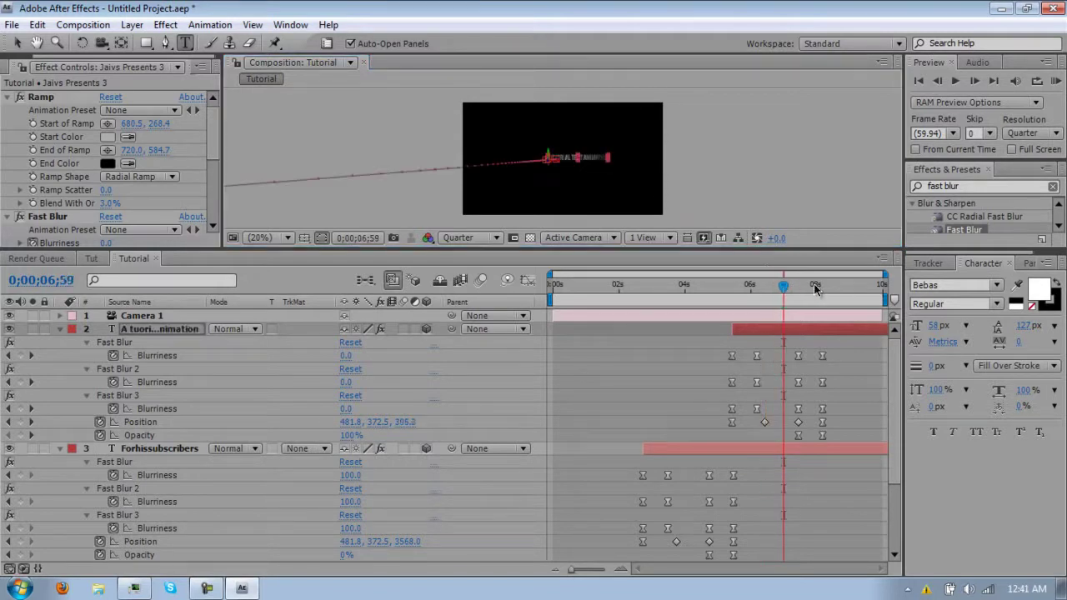
Preview the staggered titles, then collapse all three text layers to single rows.
{"action": "key", "text": "space"}
{"action": "left_click_drag", "start_coordinate": [789, 288], "coordinate": [667, 288]}
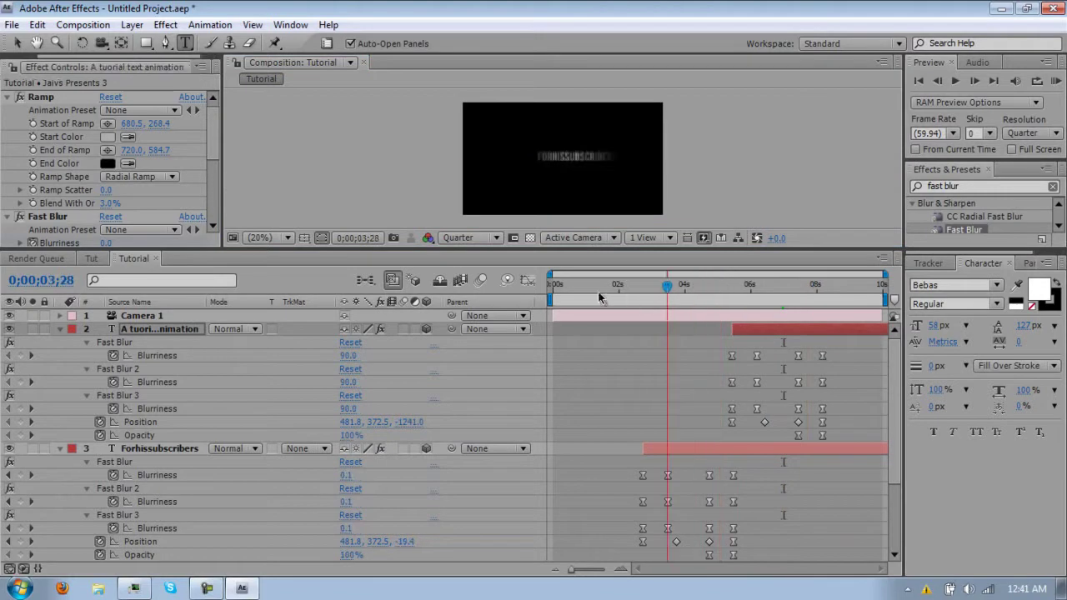
{"action": "left_click", "coordinate": [59, 328]}
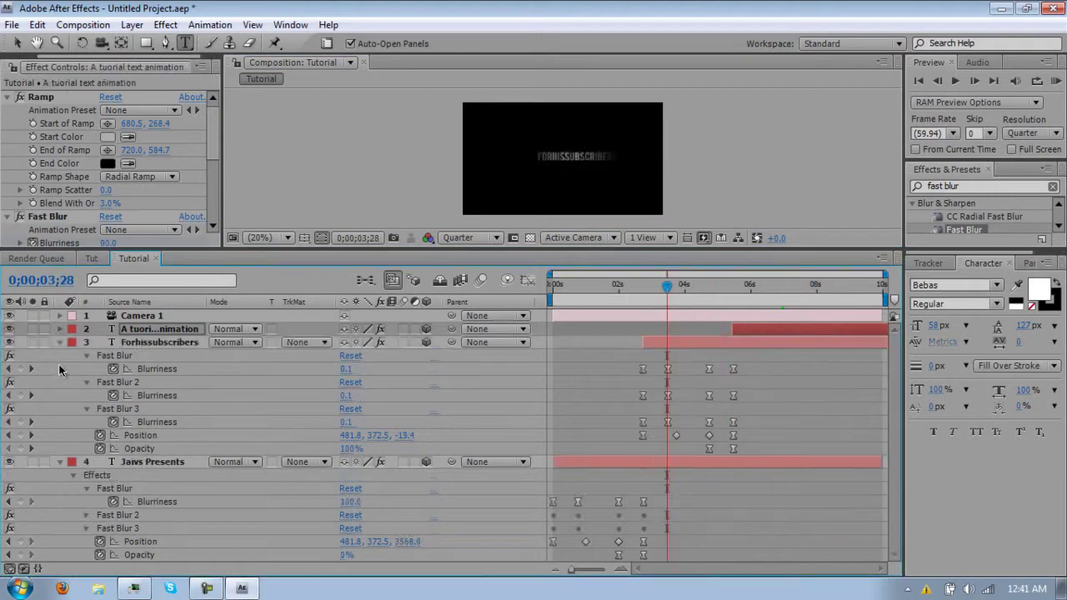
{"action": "left_click", "coordinate": [60, 342]}
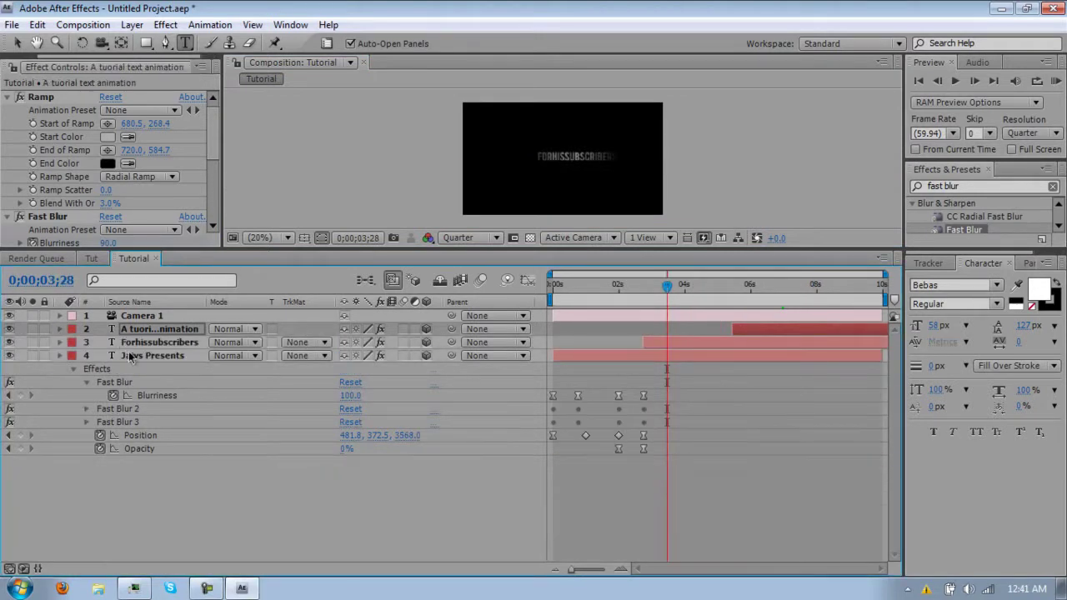
{"action": "left_click", "coordinate": [59, 356]}
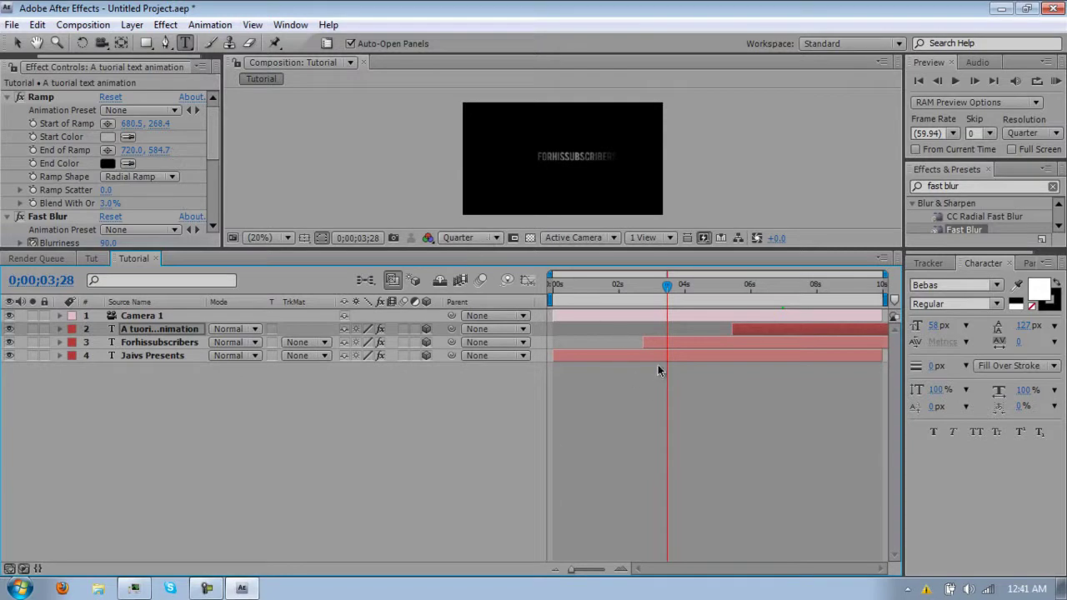
Return the playhead to the start, then place it at about 1;44.
{"action": "left_click", "coordinate": [607, 285]}
{"action": "key", "text": "Home"}
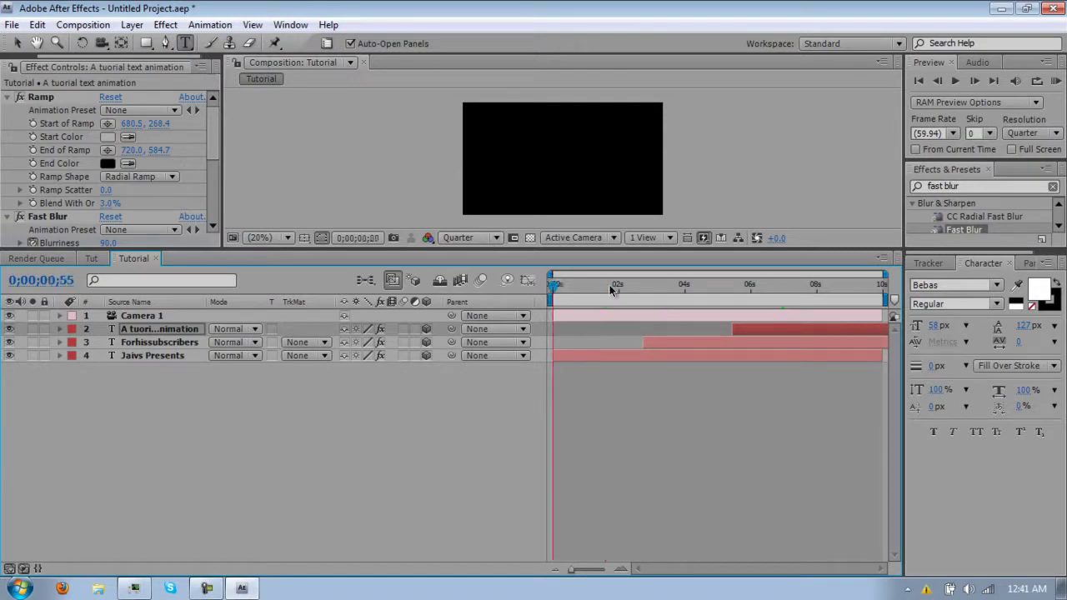
{"action": "left_click", "coordinate": [610, 285]}
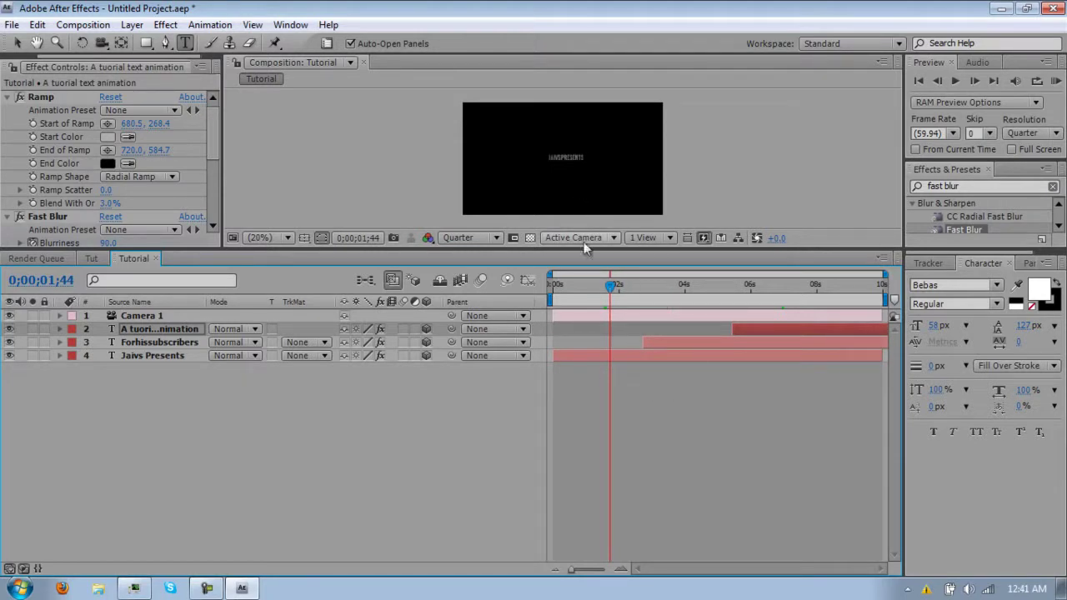
Show the Jaivs Presents layer's keyframed properties and move the playhead to about 2;07.
{"action": "left_click", "coordinate": [152, 355]}
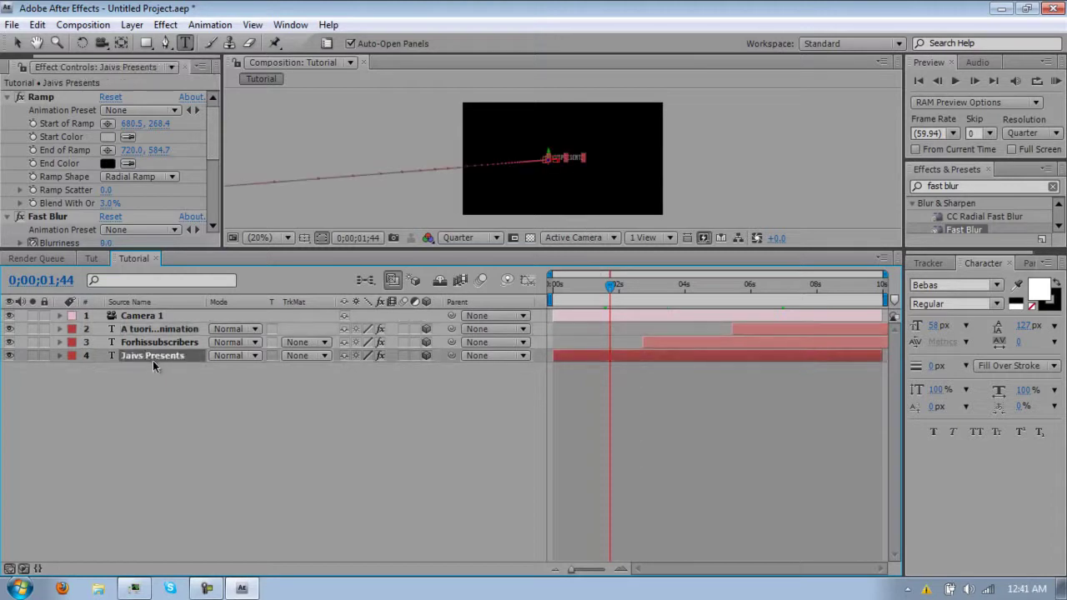
{"action": "key", "text": "u"}
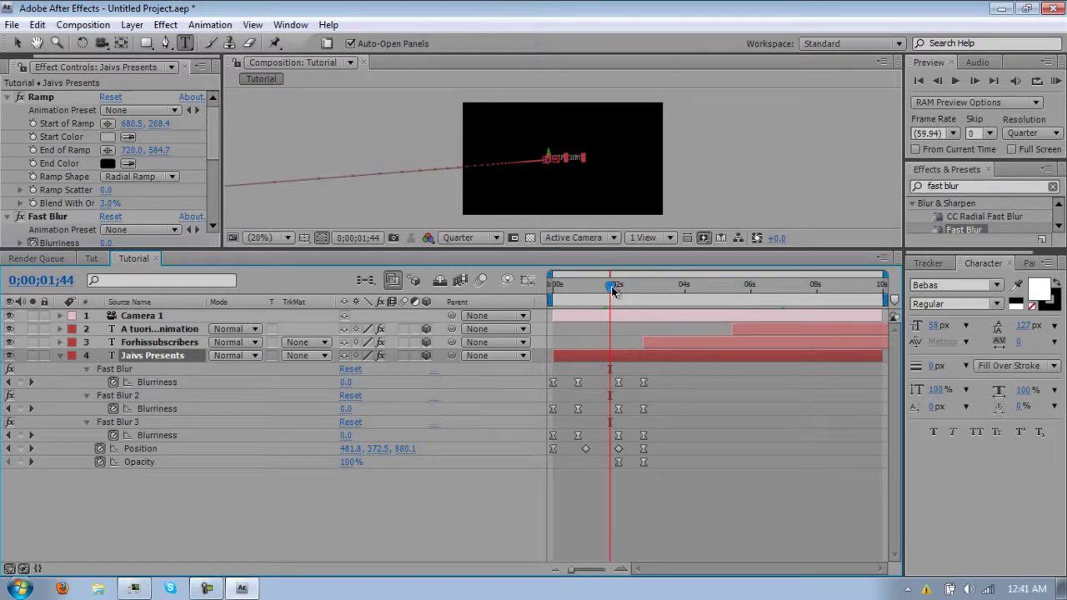
{"action": "mouse_move", "coordinate": [615, 287]}
{"action": "left_mouse_down"}
{"action": "mouse_move", "coordinate": [625, 288]}
{"action": "mouse_move", "coordinate": [584, 287]}
{"action": "mouse_move", "coordinate": [624, 288]}
{"action": "left_mouse_up"}
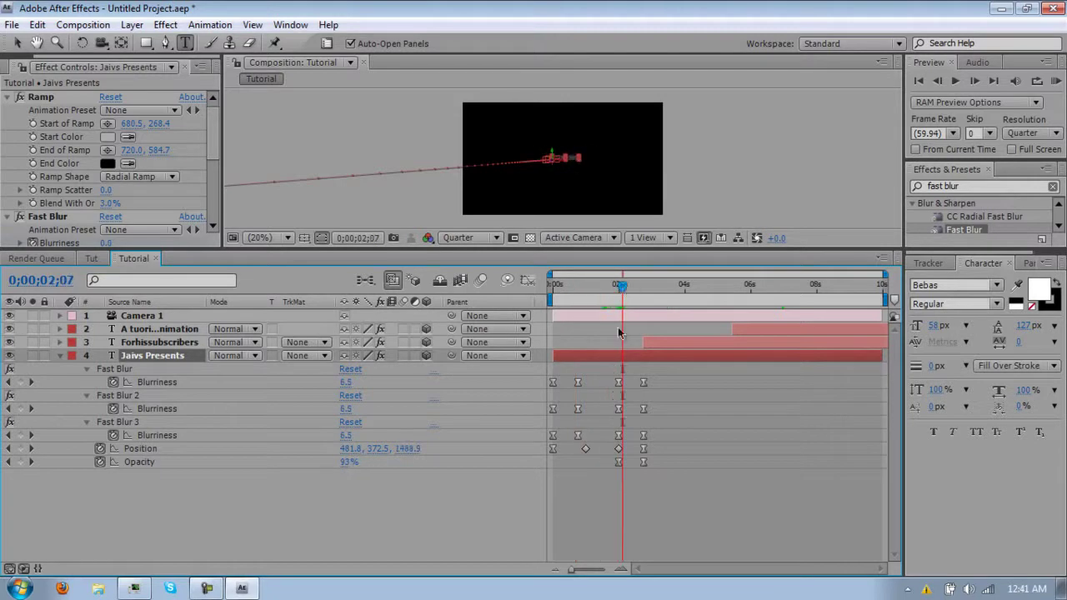